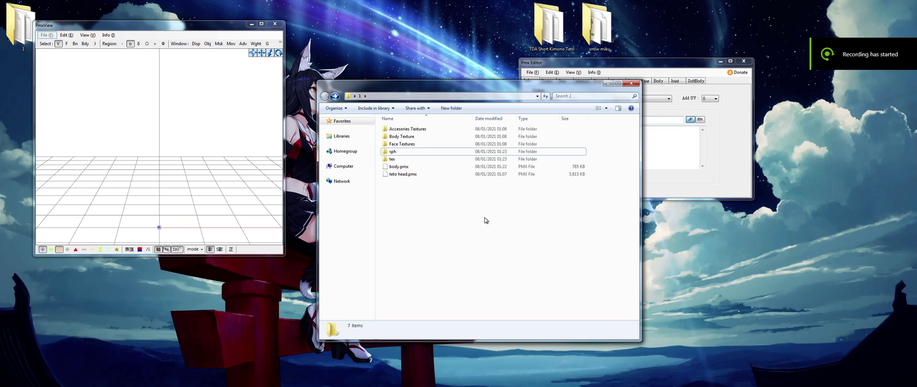
Step: Load body.pmx as a new model at scale 1
click(404, 168)
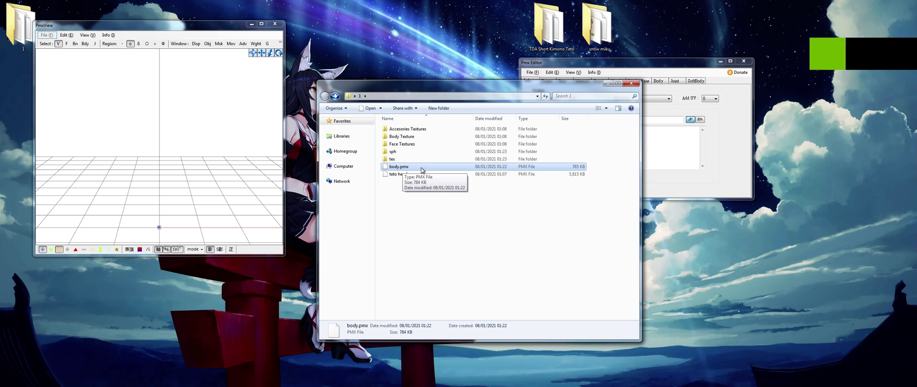
drag(404, 168, 154, 175)
click(682, 105)
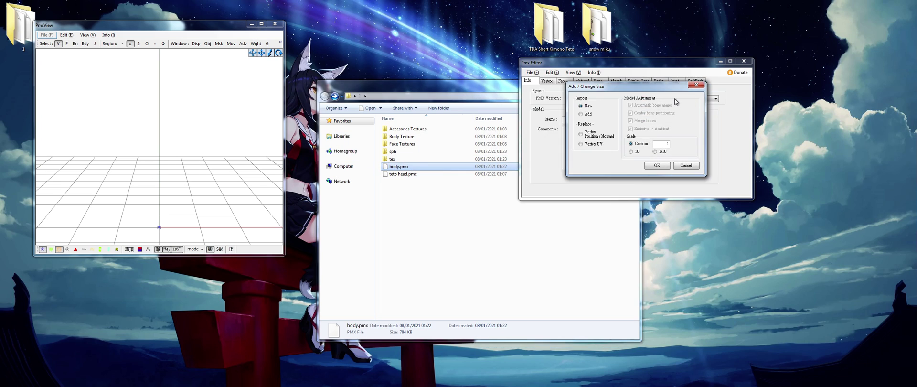
click(656, 165)
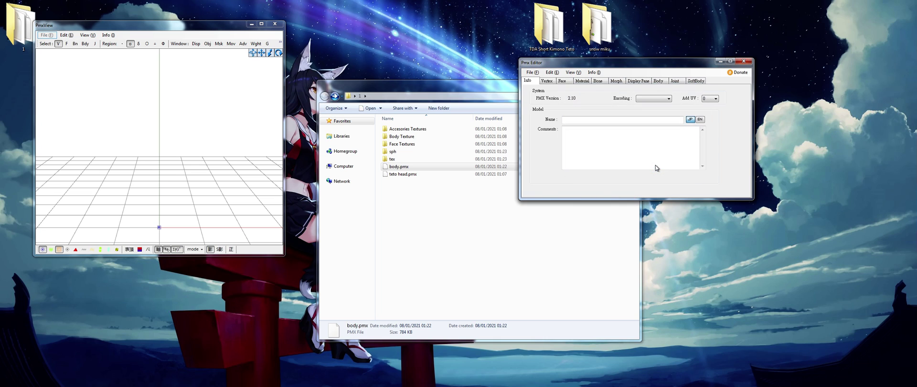
Step: Add teto head.pmx to the loaded body, with automatic bone names and center bone positioning on and bone merging off
drag(399, 174, 234, 172)
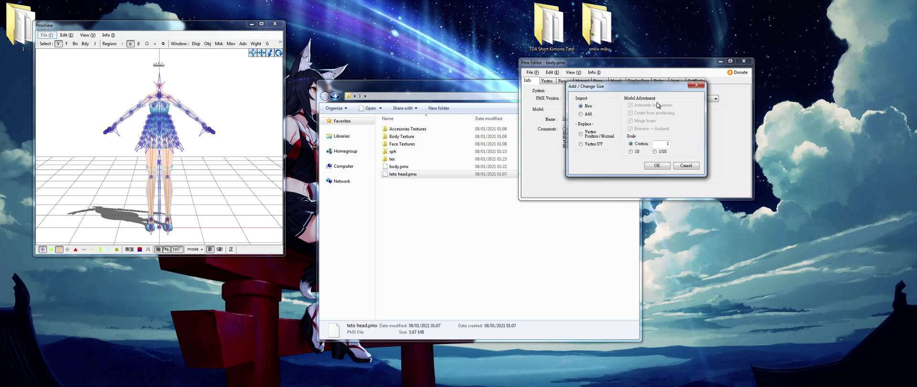
drag(641, 88, 365, 95)
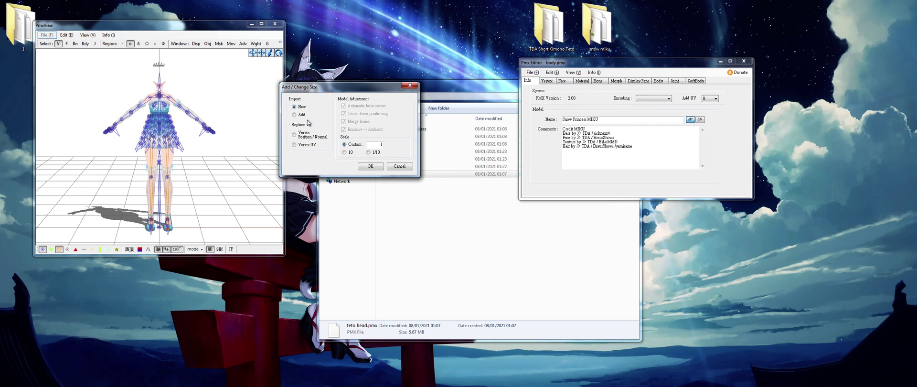
click(294, 114)
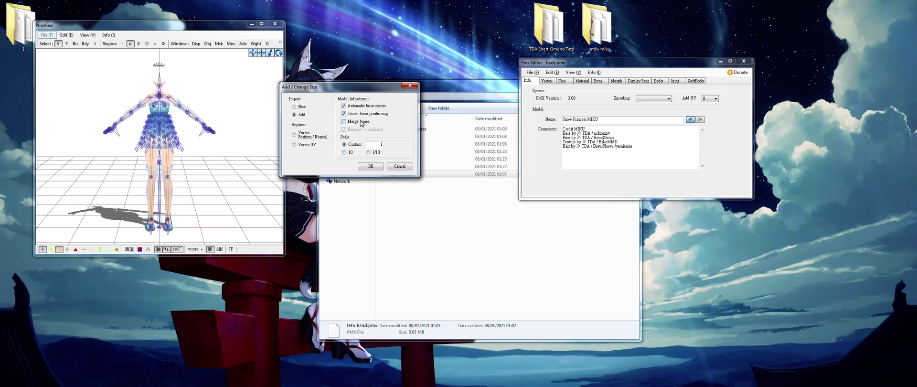
click(369, 167)
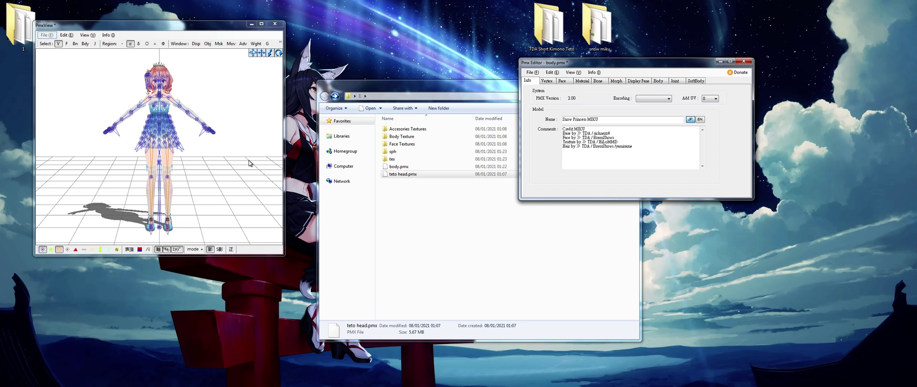
Step: Restrict selection in the model view to bones and examine the neck and head bones in a side close-up
scroll(249, 163, up, 10)
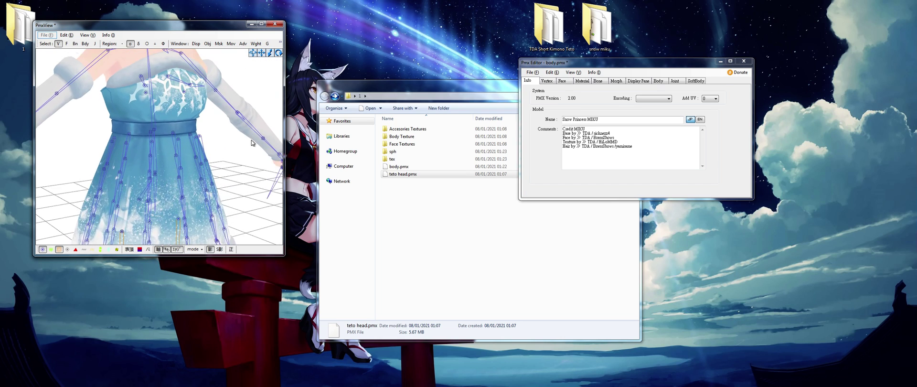
middle_drag(252, 140, 251, 152)
scroll(242, 153, up, 5)
right_drag(239, 153, 136, 163)
click(75, 44)
drag(140, 162, 134, 157)
click(124, 146)
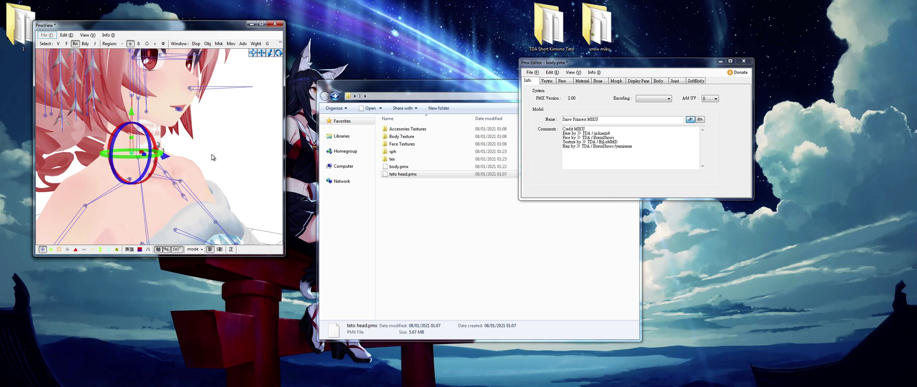
click(210, 153)
drag(148, 101, 134, 97)
click(214, 83)
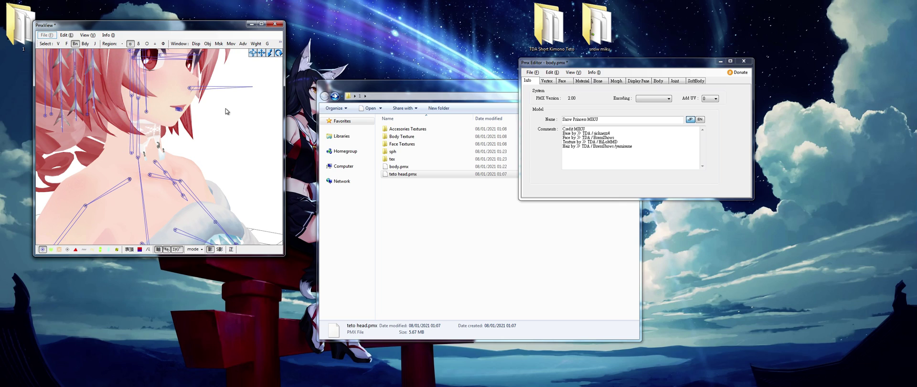
Step: Show the model's bone data and switch to the Google calculator in Chrome, placing the windows side by side
click(598, 81)
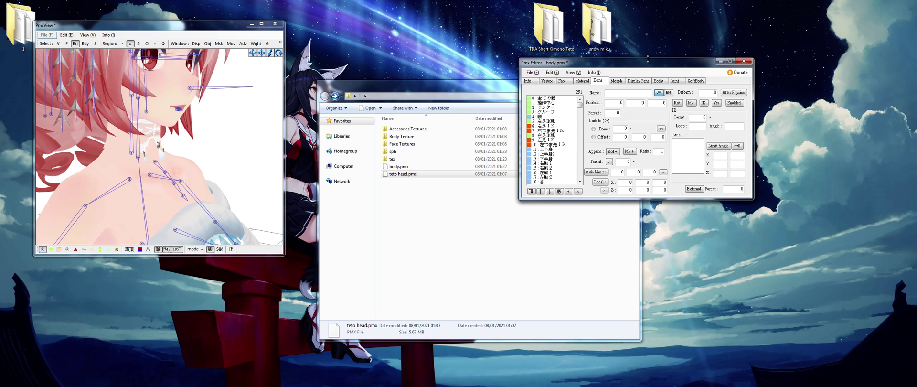
drag(658, 63, 529, 53)
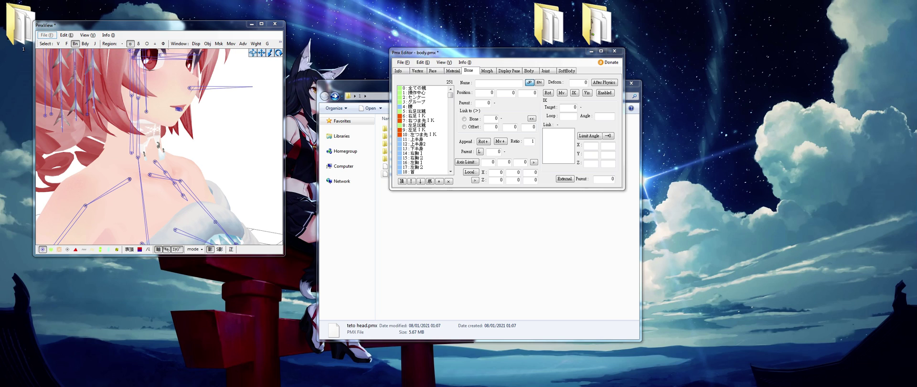
key(alt+Tab)
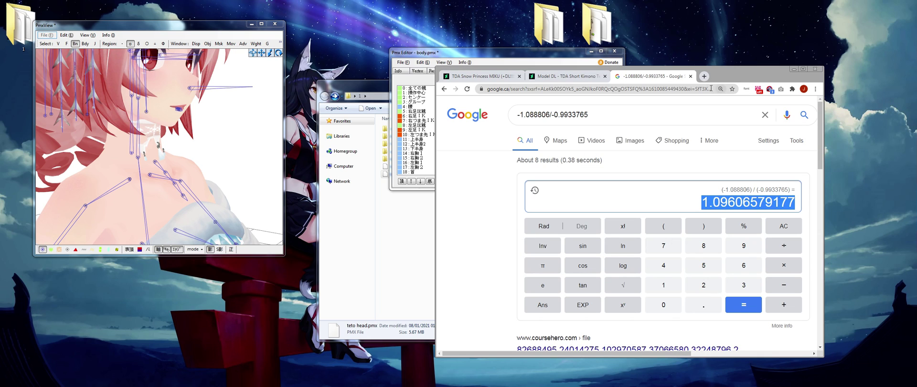
drag(733, 79, 809, 76)
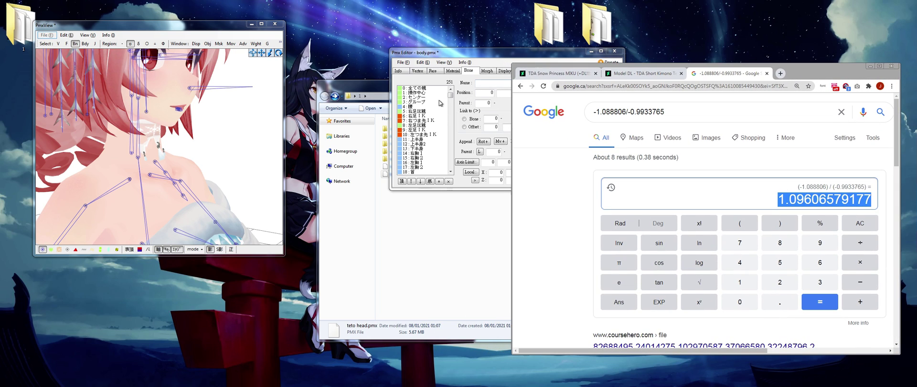
Step: Select the body's head bone (19) and enter its Y position, 17.19686, in the Google search field
click(254, 126)
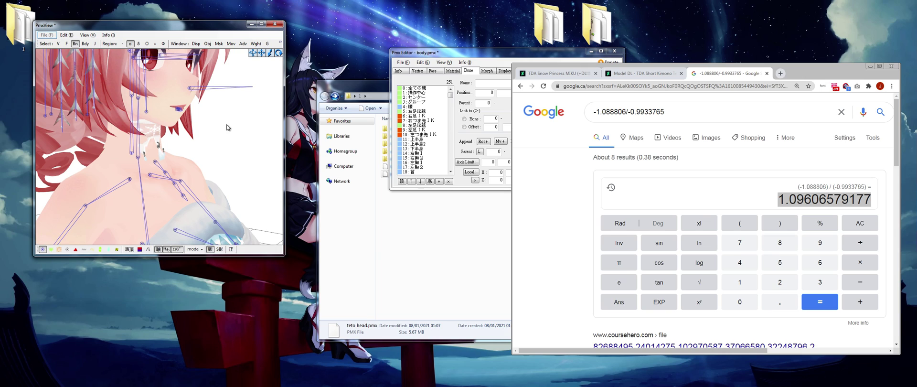
click(142, 103)
click(415, 172)
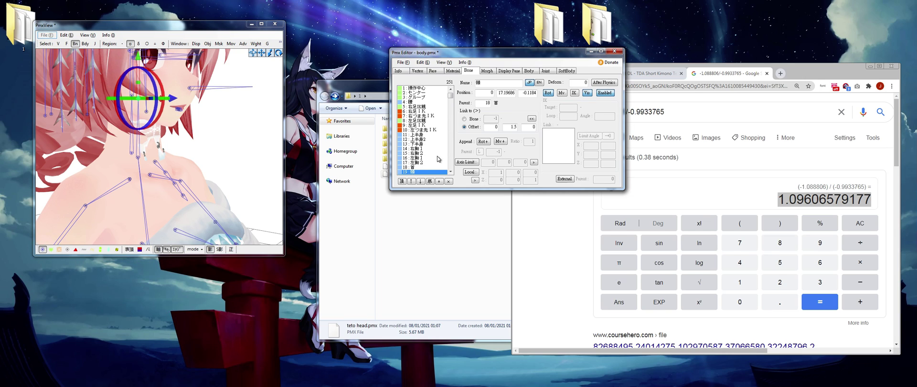
double_click(507, 93)
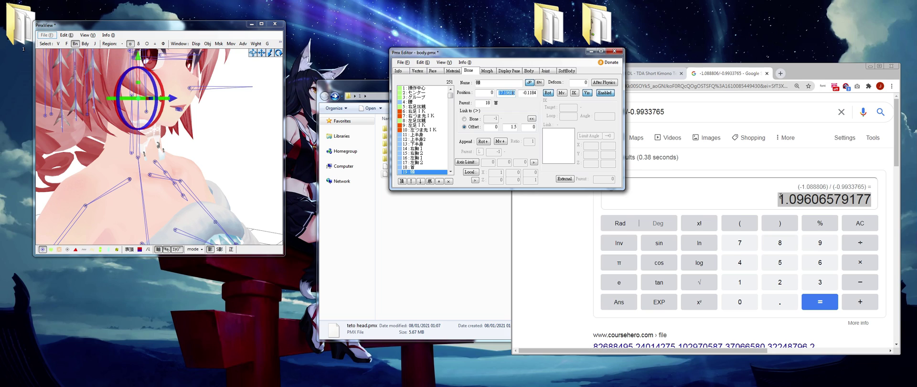
drag(680, 116, 589, 118)
text(17.19686)
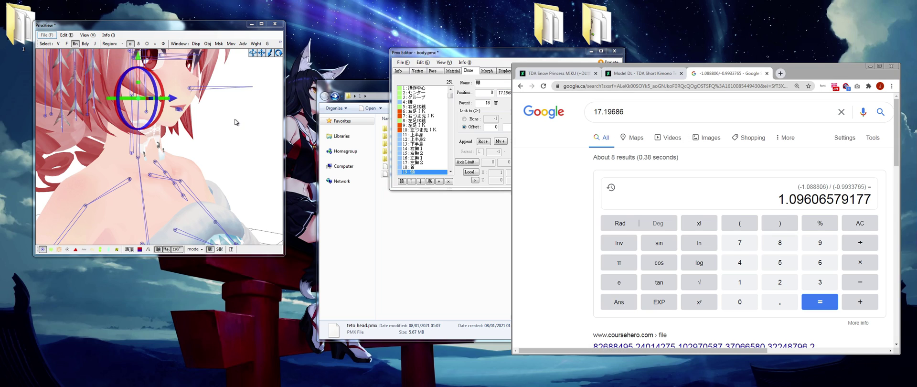
Step: Select the added model's head bone (213) and calculate the Y difference as 17.19686-17.23474
click(220, 118)
click(134, 100)
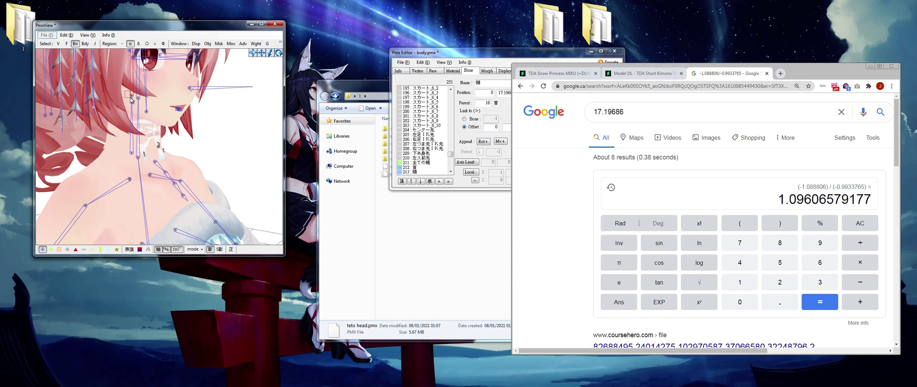
click(422, 172)
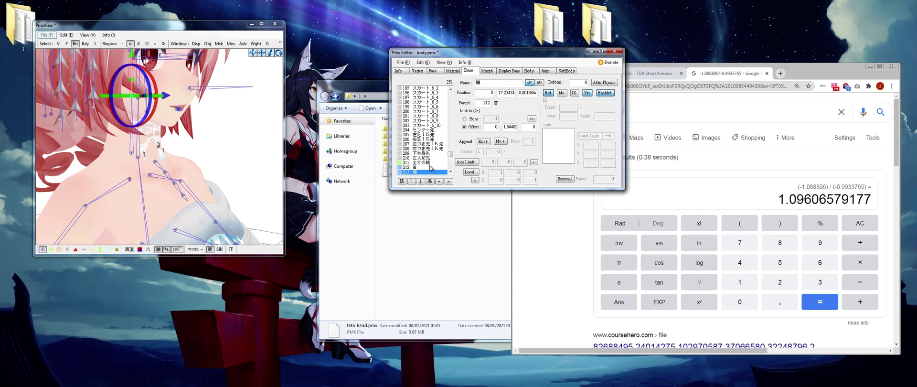
click(670, 116)
text(-)
text(17.23474)
key(Return)
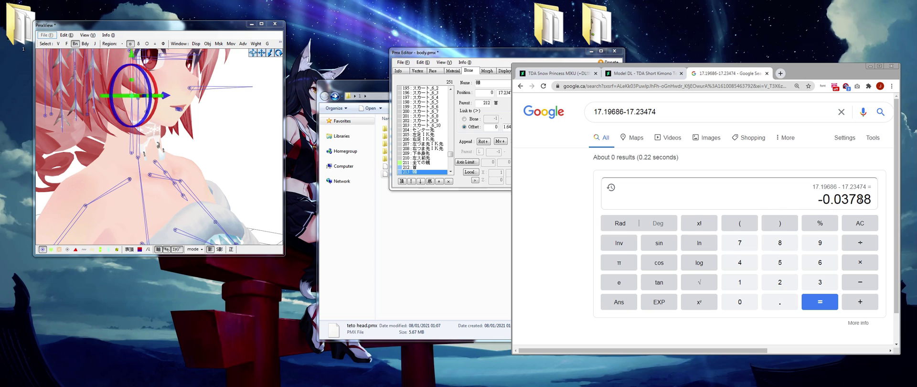
Step: Copy the Z position of the body's head bone (19), -0.1184, into a new browser tab
click(231, 179)
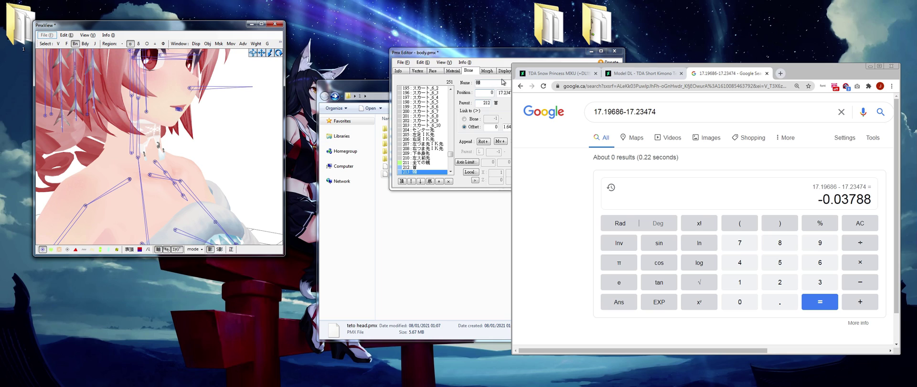
drag(521, 53, 473, 51)
click(139, 99)
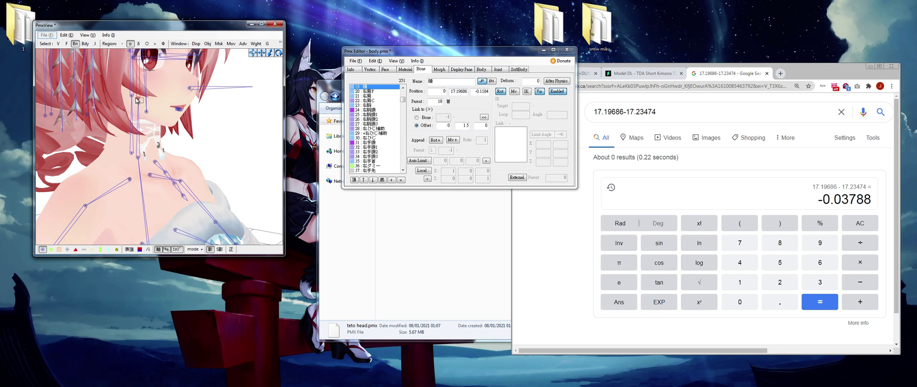
drag(474, 91, 496, 94)
key(ctrl+c)
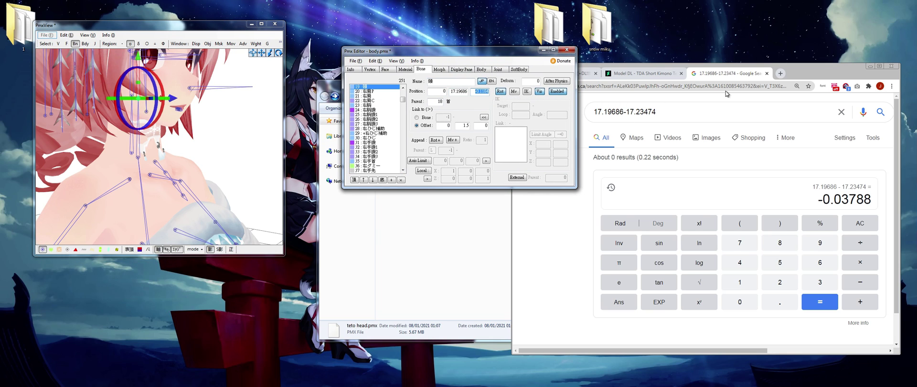
click(780, 73)
key(ctrl+v)
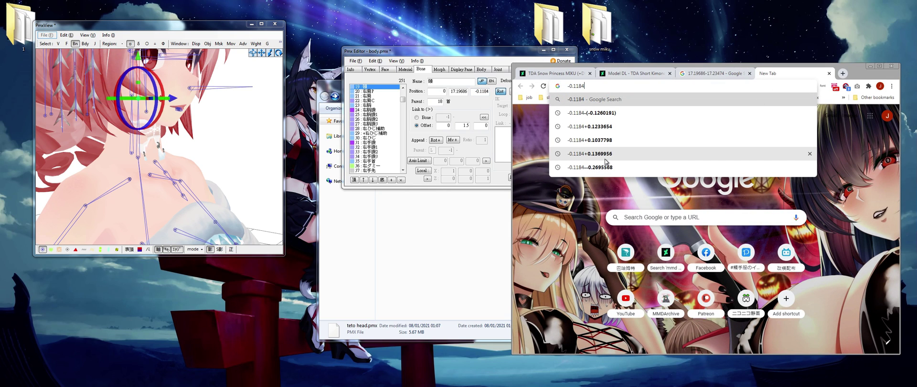
Step: Select the added model's head bone (213) and calculate the Z difference as -0.1184-0.001884461
click(220, 129)
click(131, 95)
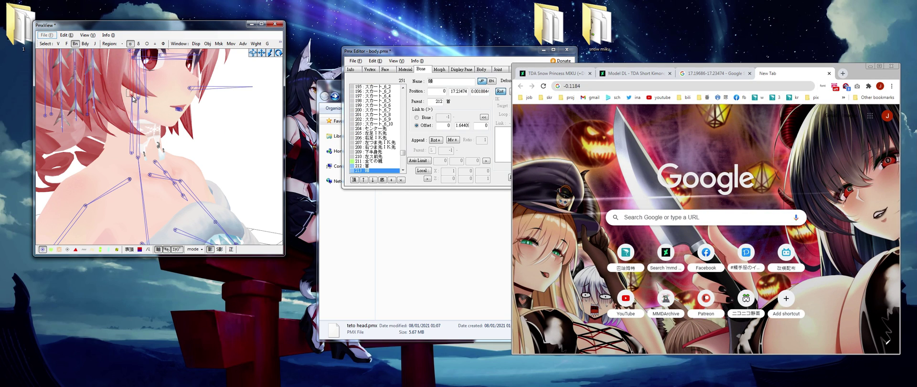
click(368, 175)
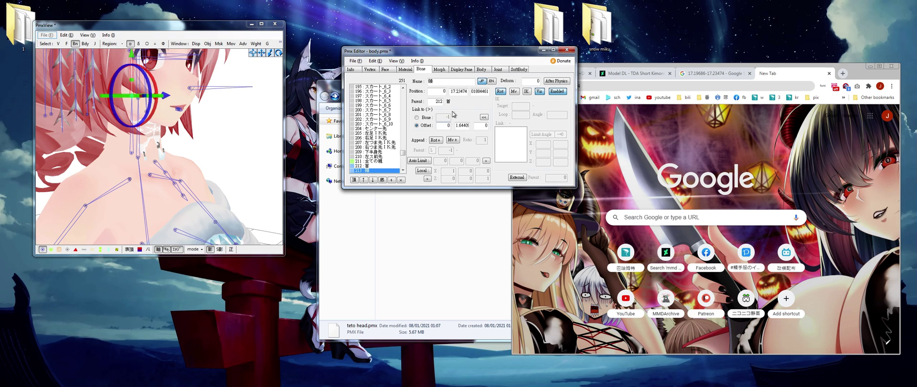
double_click(480, 94)
click(628, 83)
text(-0.1184)
text(0.001884461)
key(Return)
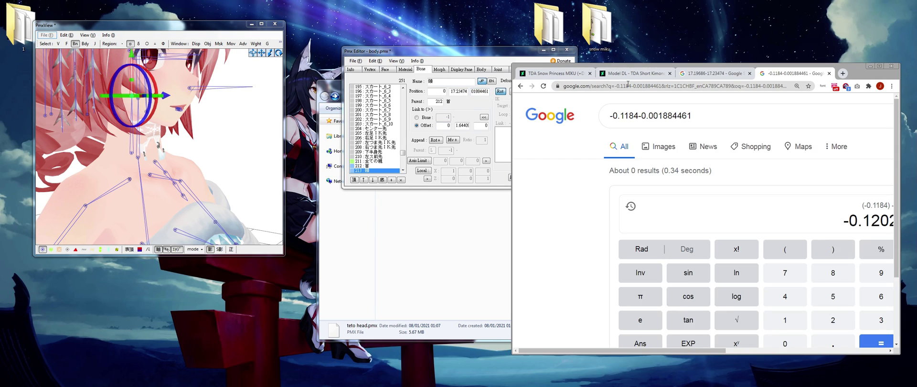
click(642, 115)
text(-)
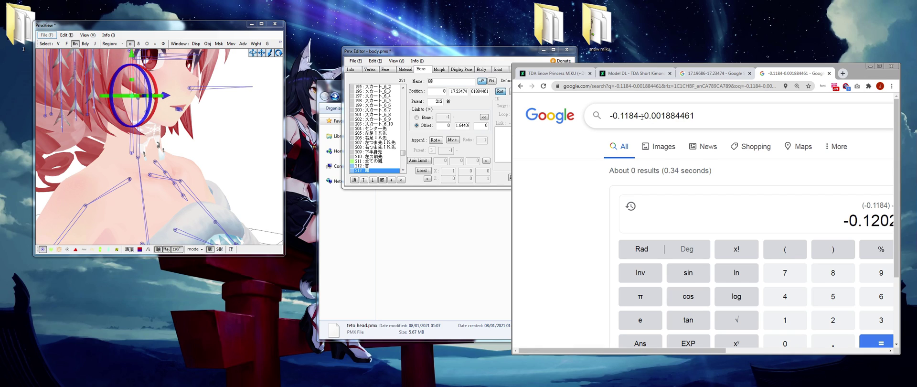
click(482, 96)
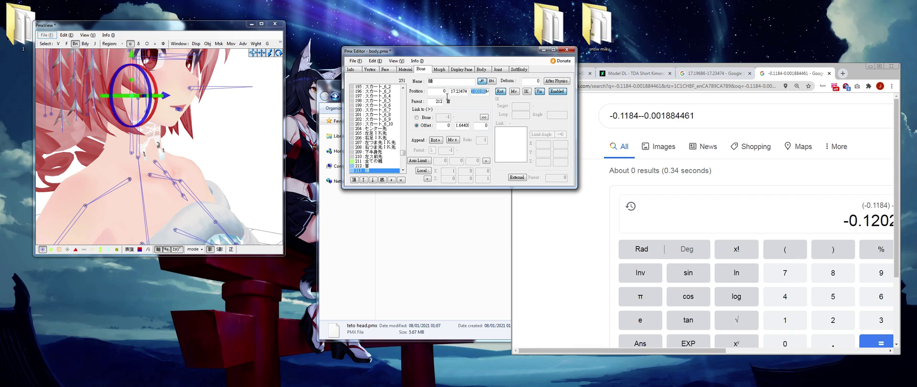
click(645, 115)
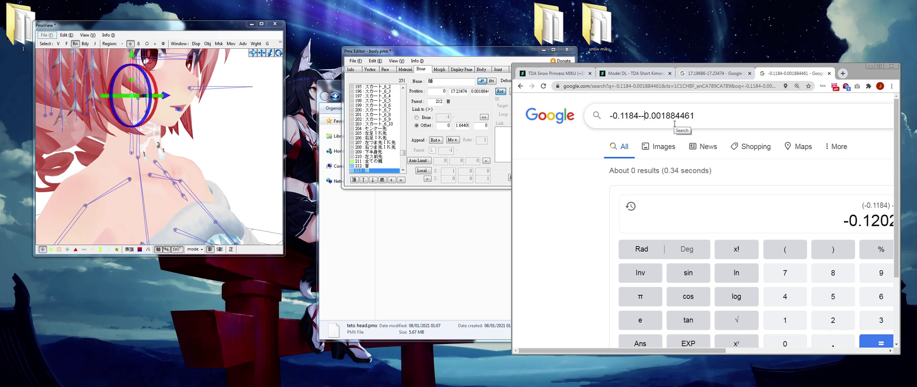
key(BackSpace)
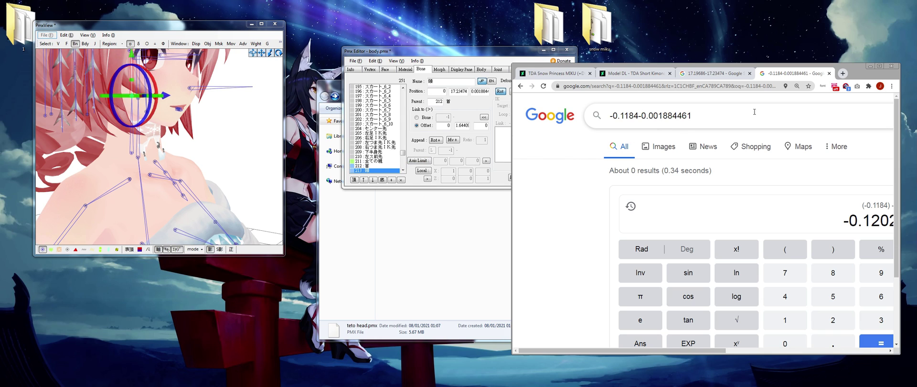
Step: Open the Transform View beside the browser and select the added model's root bone 全ての親 (211)
right_drag(220, 128, 222, 128)
key(F9)
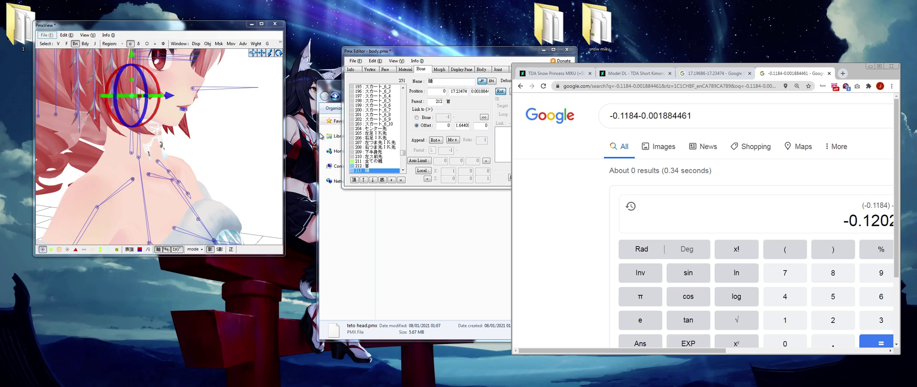
drag(705, 42, 336, 69)
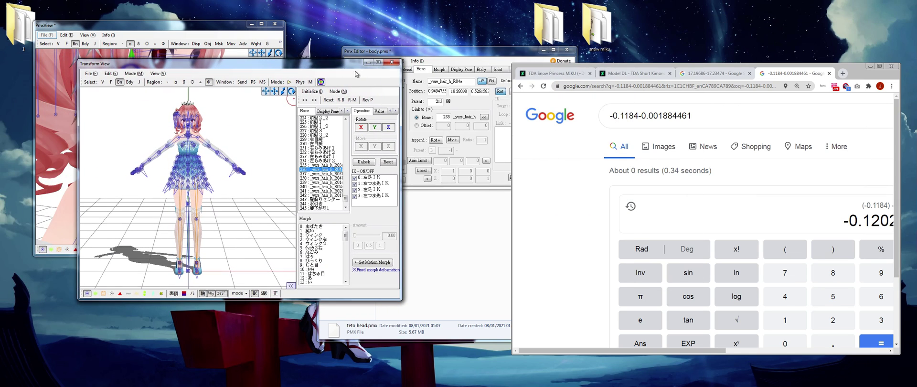
scroll(347, 203, down, 2)
drag(346, 205, 347, 191)
click(318, 195)
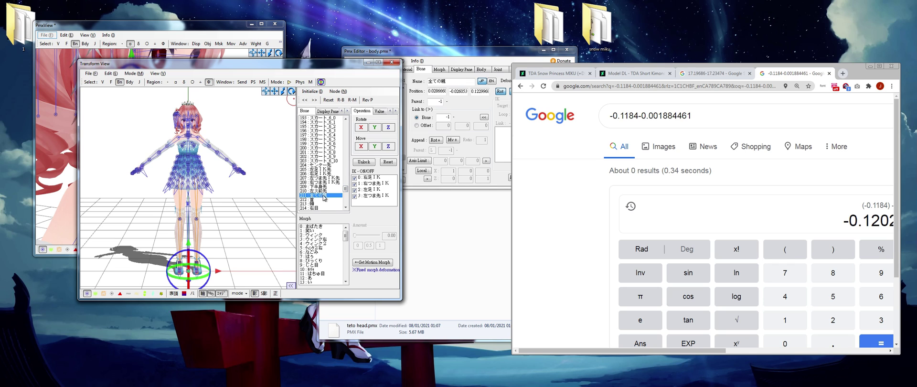
Step: Enter the calculated Y difference, -0.03788, as the root bone's Y move value in the Transform View
right_drag(237, 223, 292, 196)
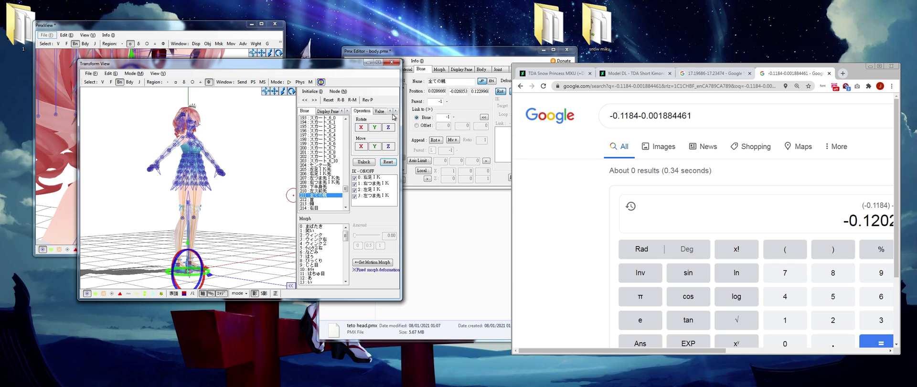
click(380, 111)
click(725, 74)
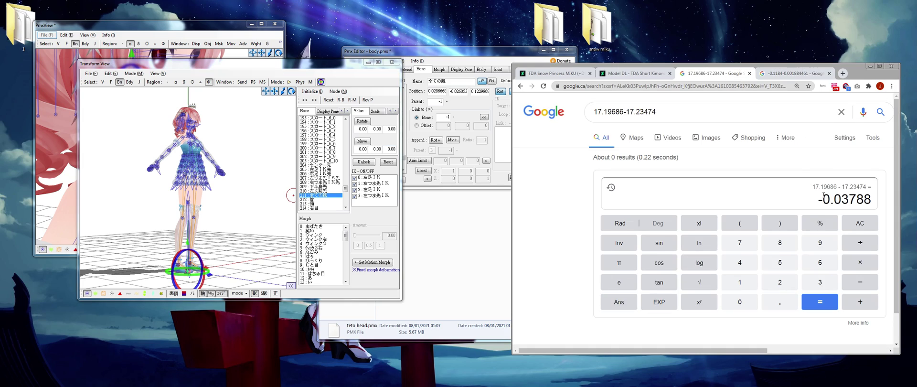
double_click(848, 199)
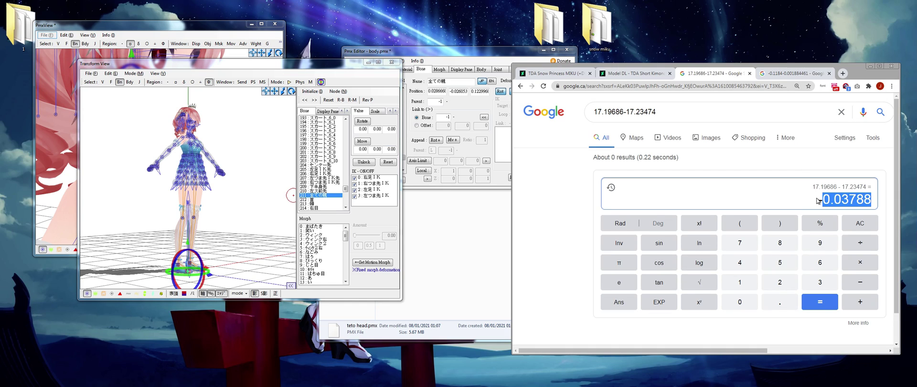
drag(818, 199, 869, 200)
key(ctrl+c)
click(376, 150)
key(ctrl+v)
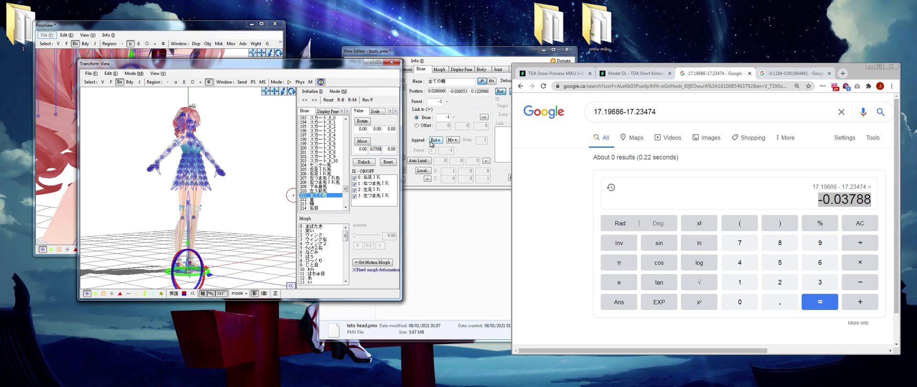
Step: Enter the calculated Z difference, -0.120284461, as the root bone's Z move value and apply the move
click(790, 73)
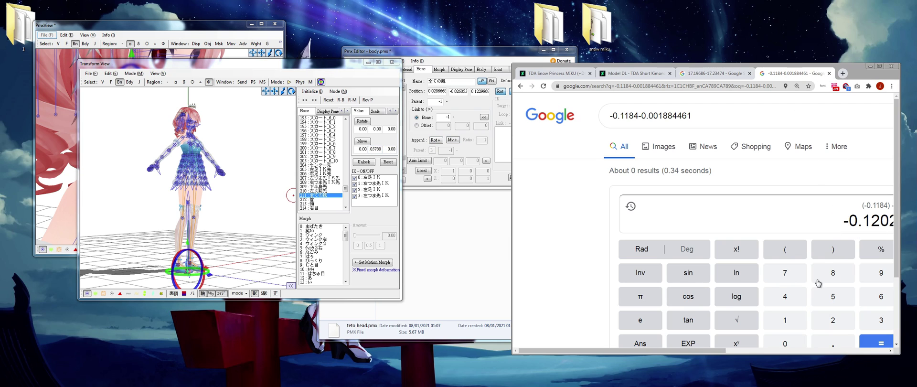
scroll(780, 266, right, 2)
click(768, 221)
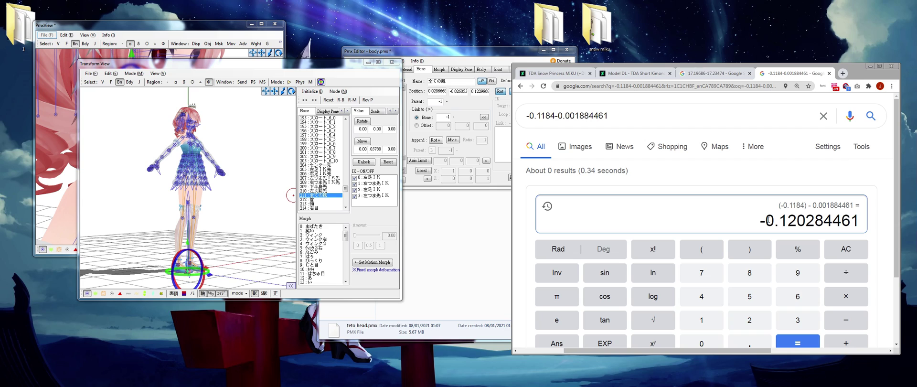
drag(761, 219, 860, 219)
drag(385, 149, 406, 151)
key(ctrl+v)
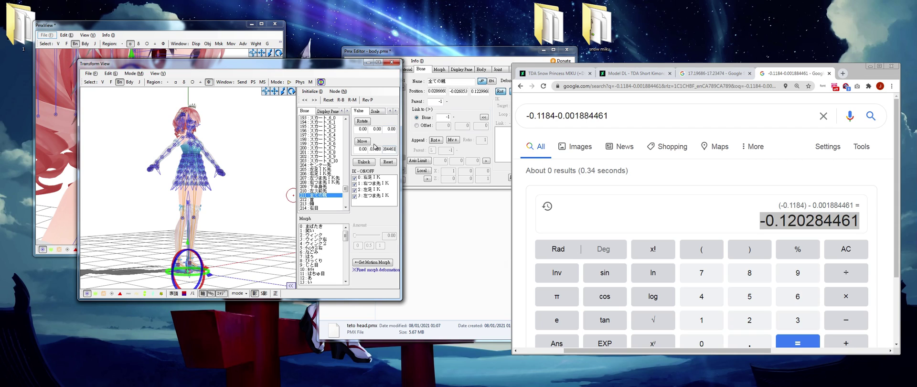
click(366, 142)
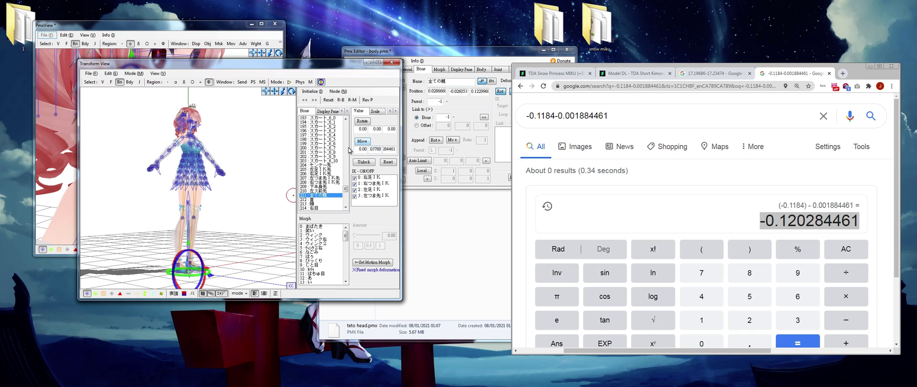
Step: Examine the shifted head's fit and bone alignment with the body around the neck and face
right_drag(211, 171, 228, 170)
scroll(227, 164, up, 8)
scroll(240, 133, down, 8)
middle_drag(240, 133, 233, 150)
scroll(239, 152, up, 8)
right_drag(233, 153, 202, 160)
scroll(200, 162, up, 8)
scroll(202, 162, down, 4)
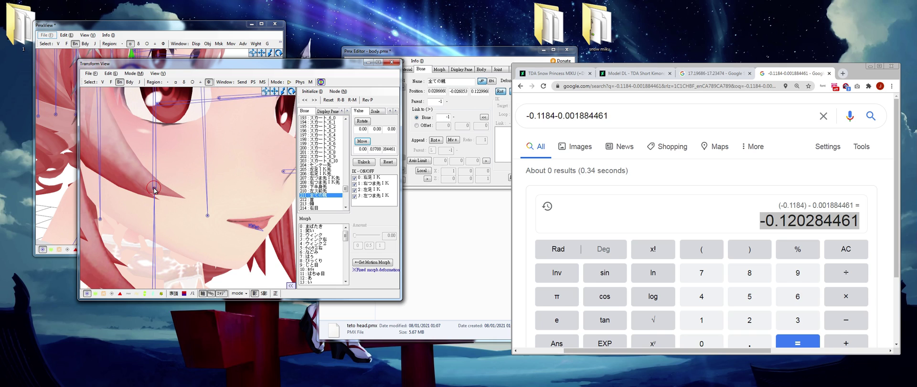
scroll(154, 189, down, 6)
mouse_move(197, 197)
right_down()
mouse_move(187, 199)
mouse_move(213, 200)
right_up()
Step: Save the transformed model under a new name, merged, as a PMX file
click(95, 75)
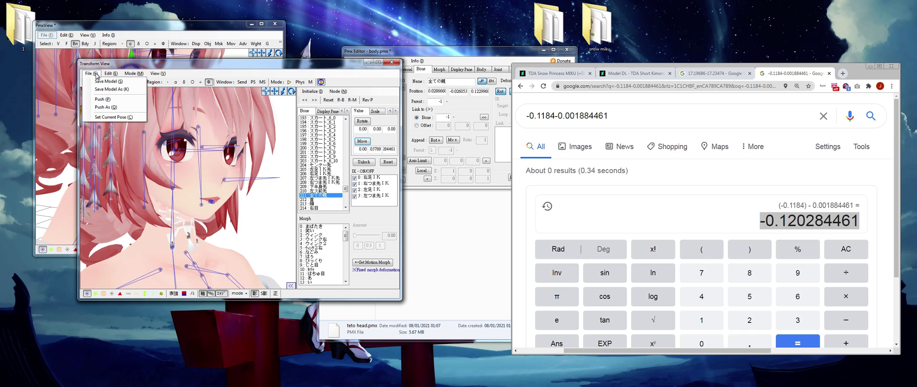
click(112, 89)
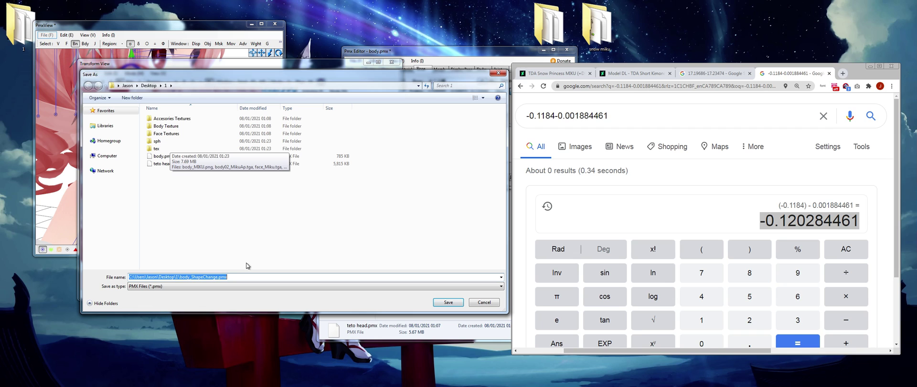
text(mer)
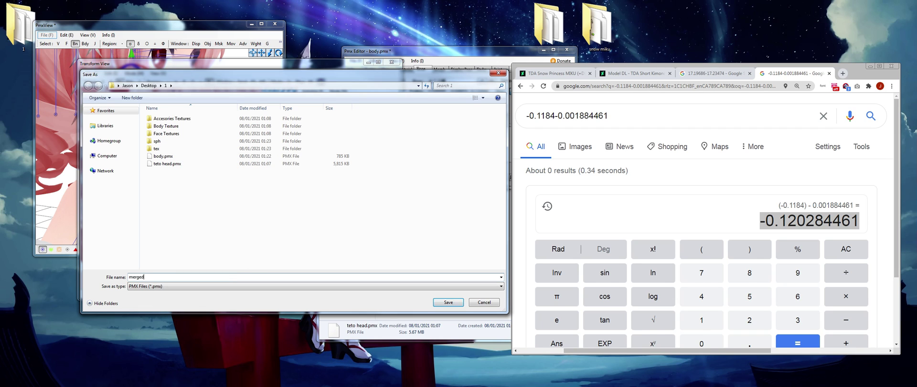
text(ged)
key(Return)
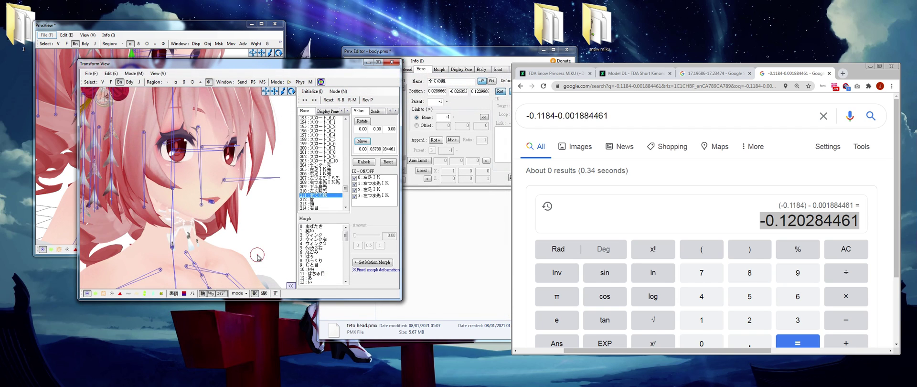
Step: Close the Transform View and load merged.pmx into the model view, discarding the unsaved edits
click(391, 63)
click(410, 229)
drag(401, 174, 232, 178)
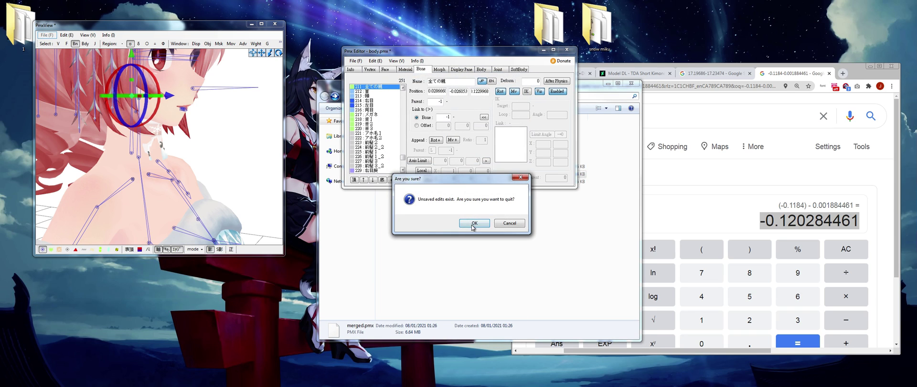
click(473, 224)
Step: Examine the neck area of the merged model from several angles, checking how the head meets the body
scroll(217, 170, up, 5)
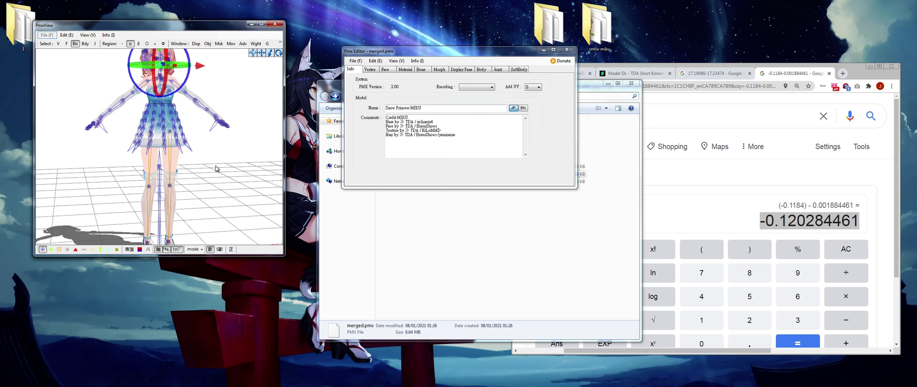
scroll(217, 138, up, 4)
middle_drag(200, 105, 216, 152)
scroll(215, 152, up, 10)
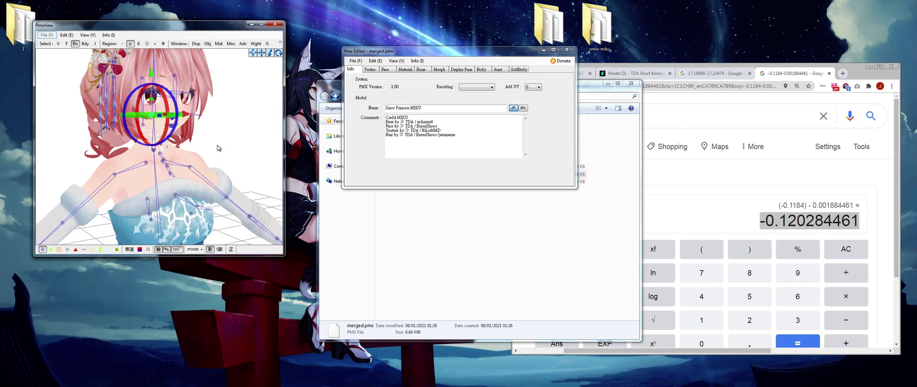
scroll(234, 143, up, 4)
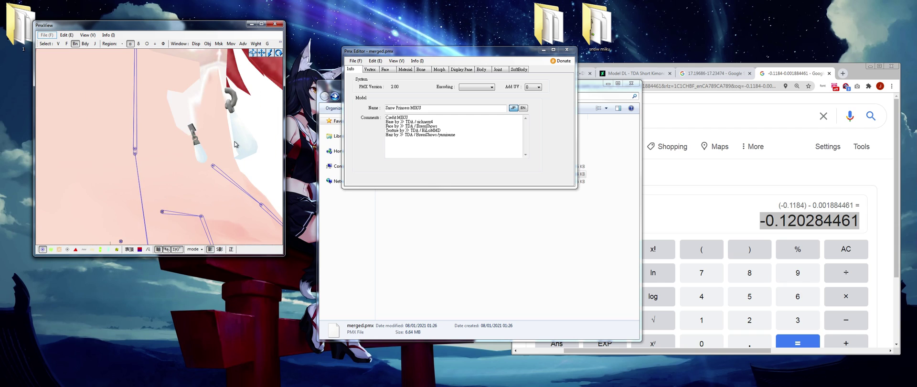
scroll(235, 142, down, 8)
right_drag(237, 141, 228, 125)
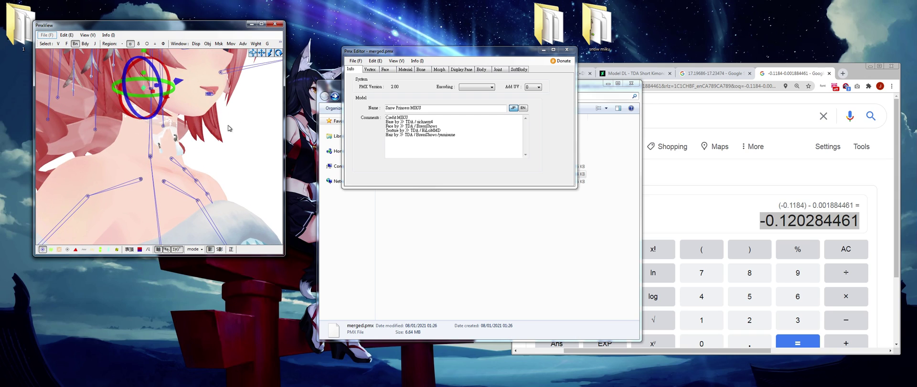
click(230, 153)
Step: Merge the bones that have the same name in the merged model
click(374, 61)
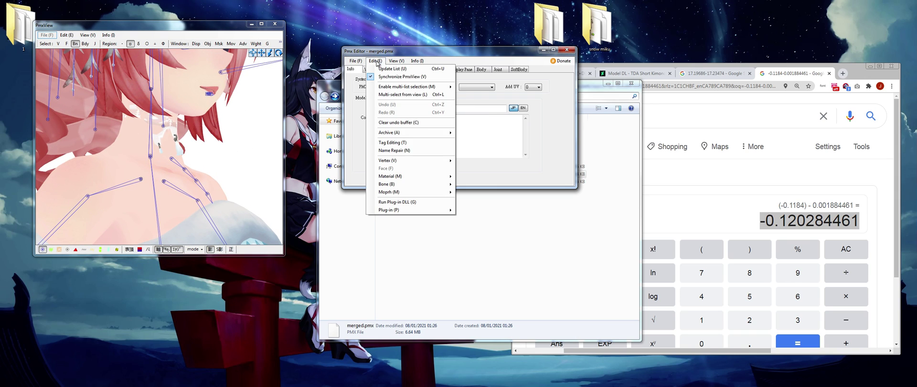
mouse_move(449, 185)
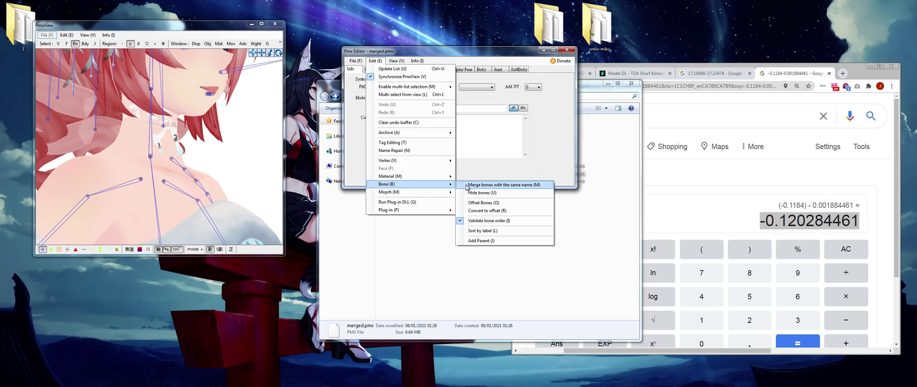
click(467, 185)
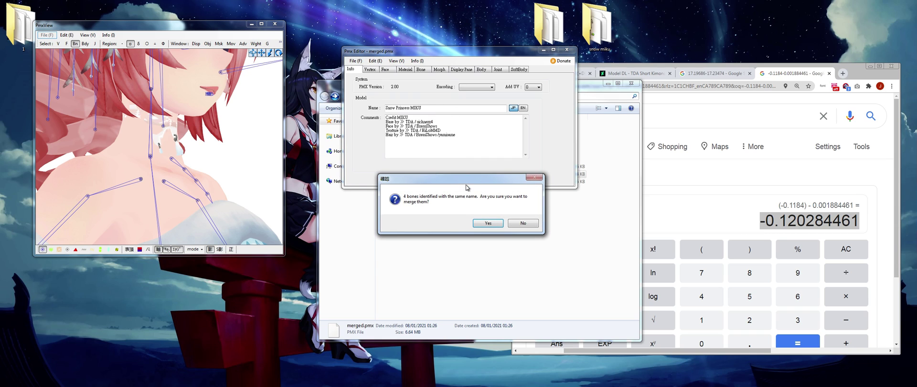
click(486, 223)
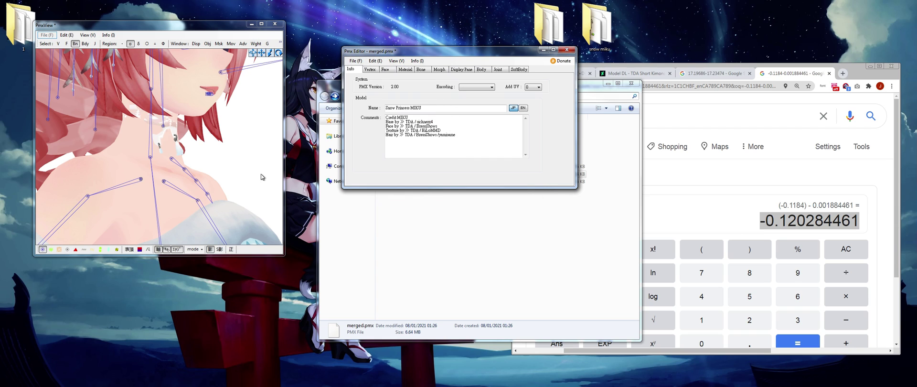
Step: Open the vertex masking settings, hide all materials and show only the neck material (4)
right_drag(258, 172, 245, 174)
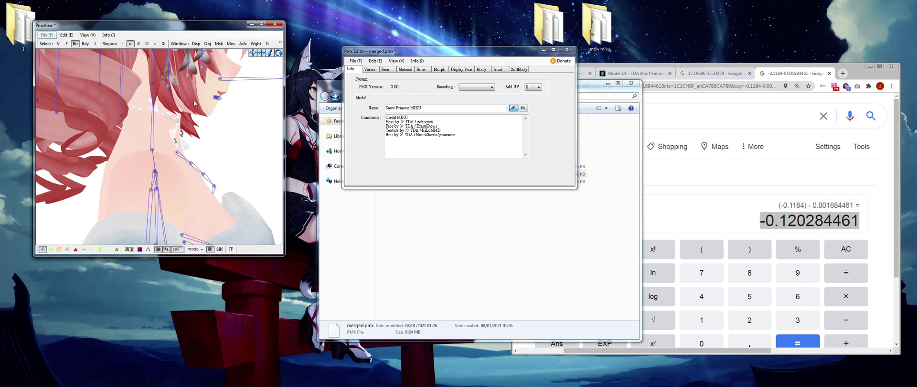
click(219, 43)
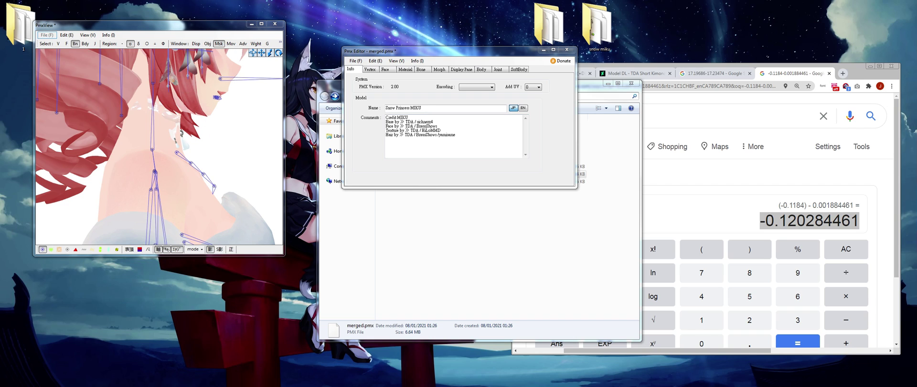
click(408, 127)
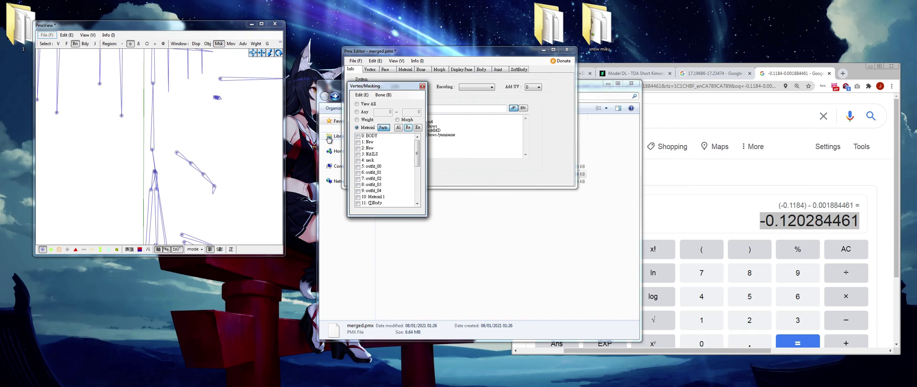
click(358, 136)
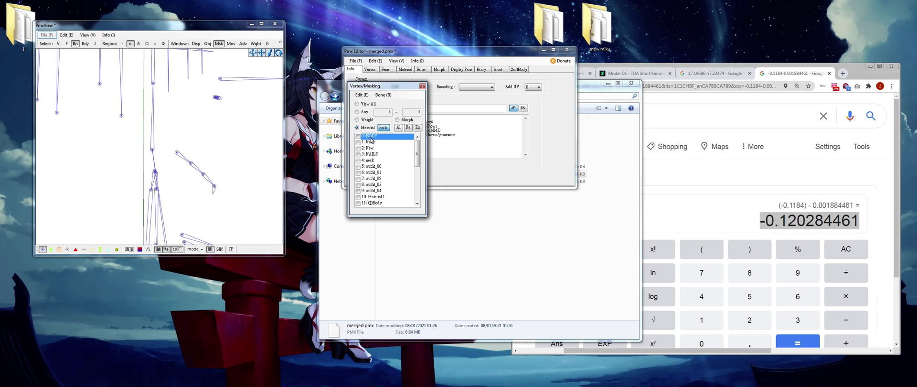
click(375, 161)
click(376, 137)
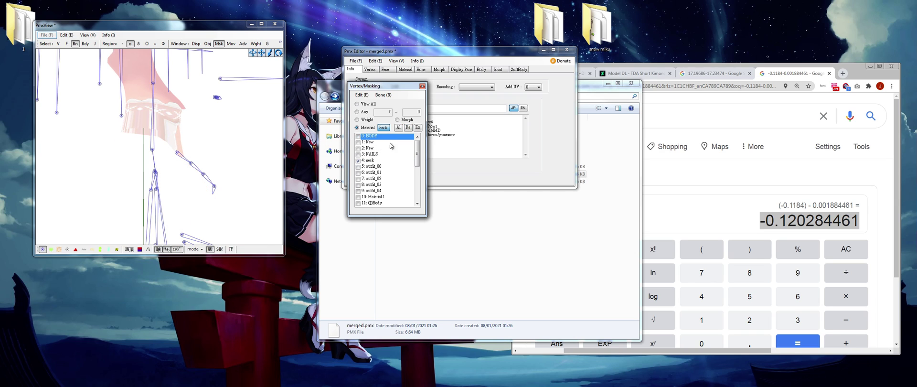
Step: Show the face material (14) alongside the neck and inspect where the two meet
scroll(244, 155, down, 3)
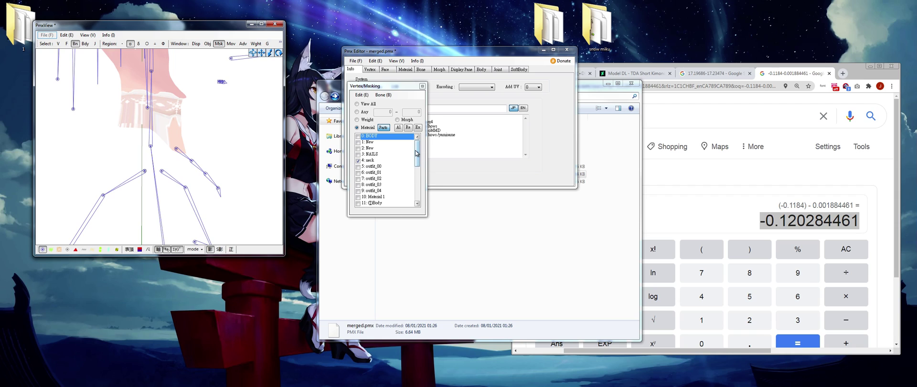
drag(413, 155, 413, 179)
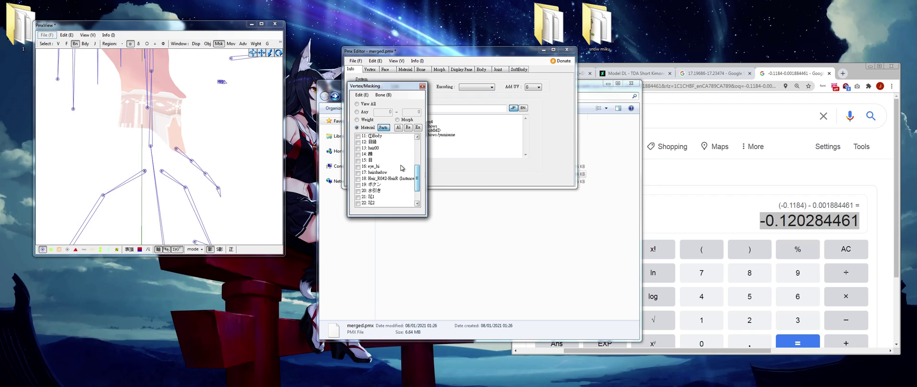
click(377, 154)
scroll(245, 115, up, 5)
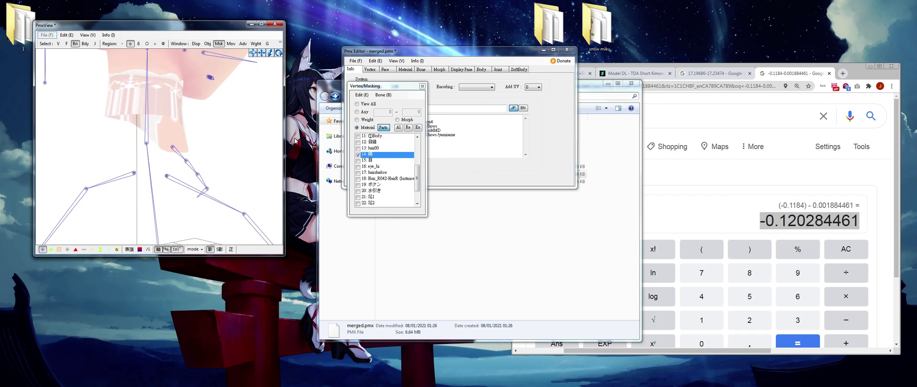
middle_drag(245, 113, 245, 115)
mouse_move(245, 115)
right_down()
mouse_move(256, 116)
mouse_move(245, 117)
right_up()
scroll(246, 115, up, 2)
scroll(246, 116, down, 3)
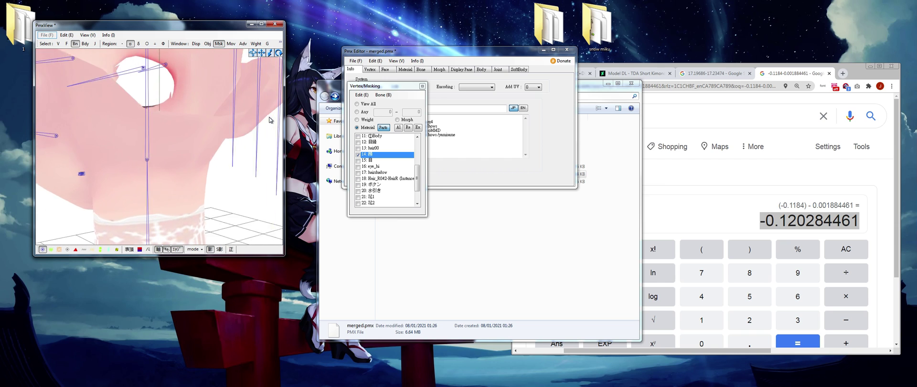
right_drag(271, 120, 254, 116)
scroll(263, 119, down, 3)
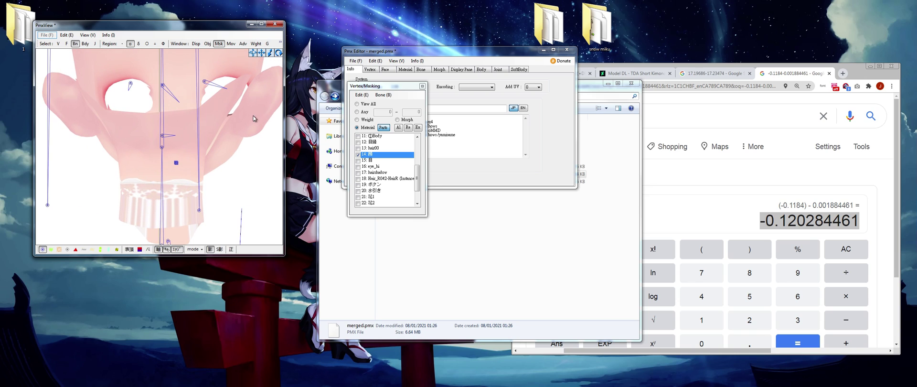
Step: Compare the ①Body material (11) with the existing neck by toggling its visibility and viewing the overlap
click(377, 136)
click(375, 139)
click(375, 138)
right_drag(182, 148, 258, 152)
scroll(232, 152, down, 2)
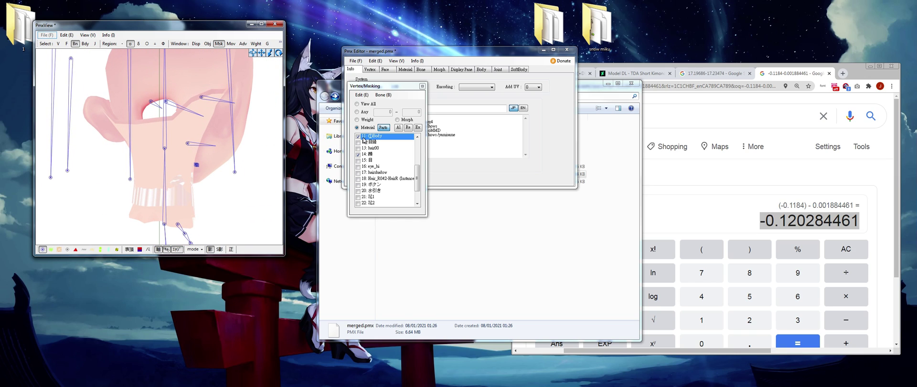
click(359, 137)
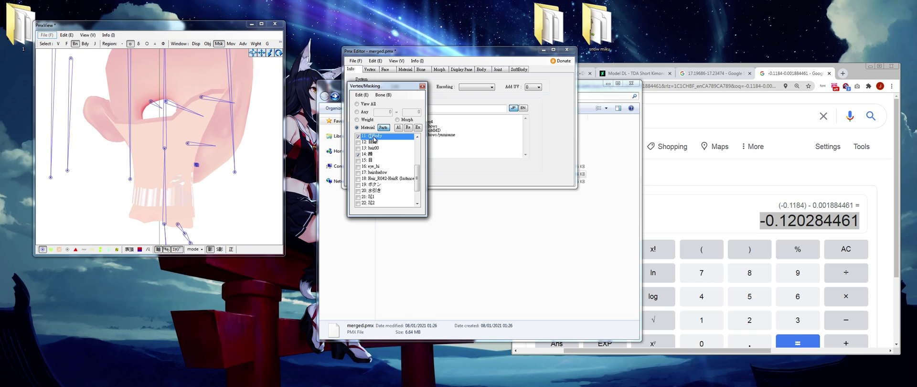
Step: Delete the ①Body material (11), including its vertices and faces, from the merged model
click(430, 119)
click(405, 69)
click(377, 128)
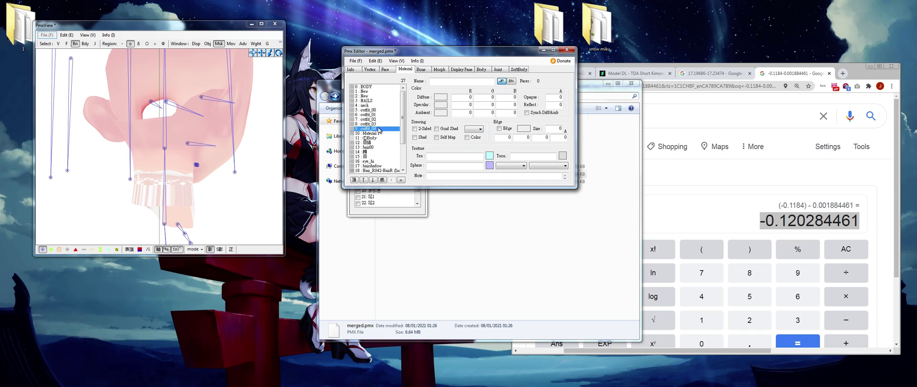
click(372, 137)
click(401, 179)
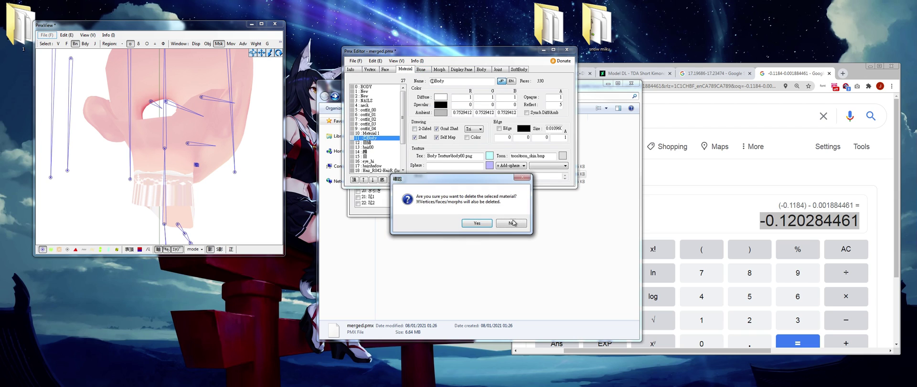
click(476, 223)
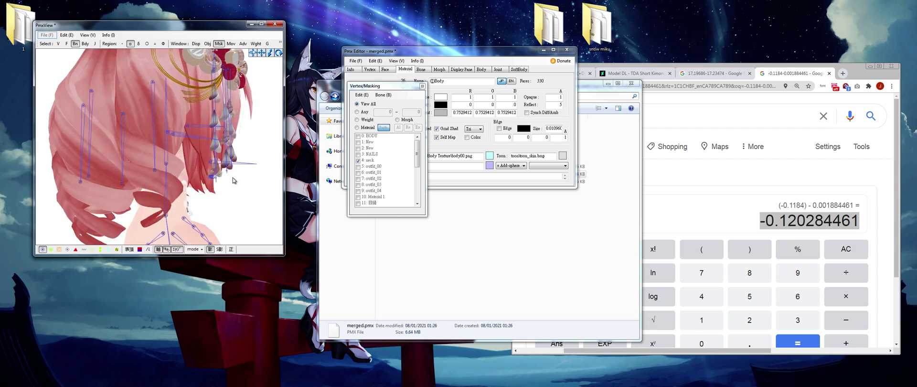
Step: Make all materials visible and inspect the merged head, neck and crown from the front and side
right_drag(233, 181, 255, 175)
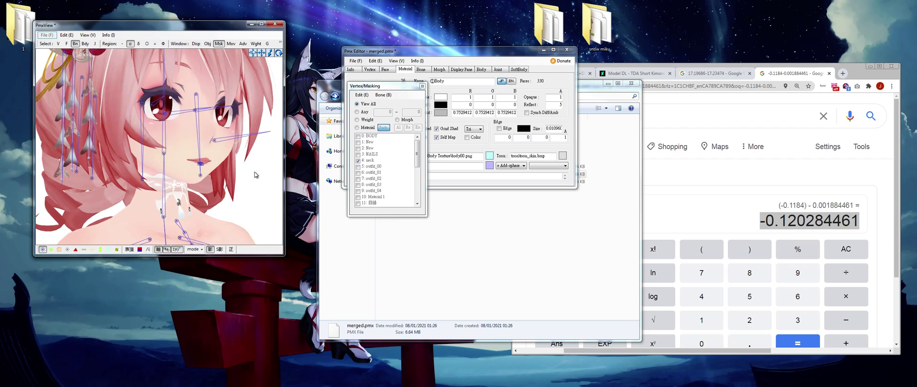
click(383, 127)
click(398, 127)
scroll(258, 157, down, 5)
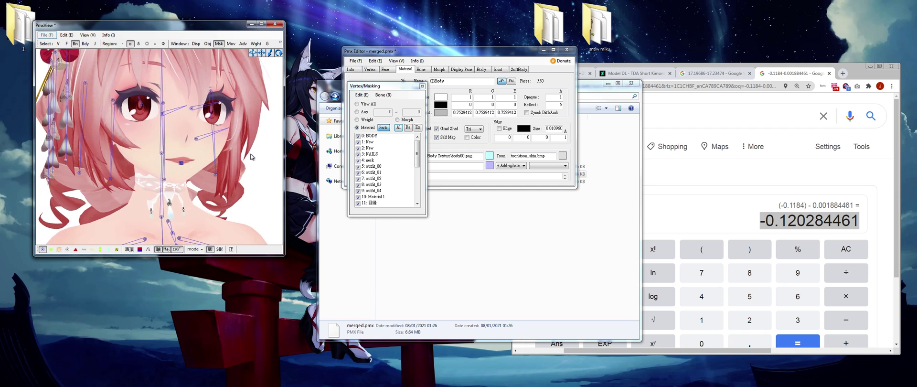
scroll(243, 159, down, 5)
right_drag(233, 153, 228, 137)
scroll(228, 135, up, 7)
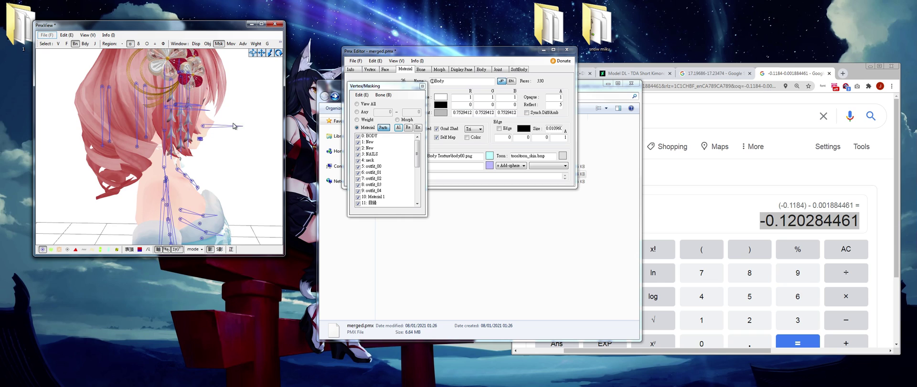
middle_drag(235, 114, 232, 130)
right_drag(231, 134, 212, 136)
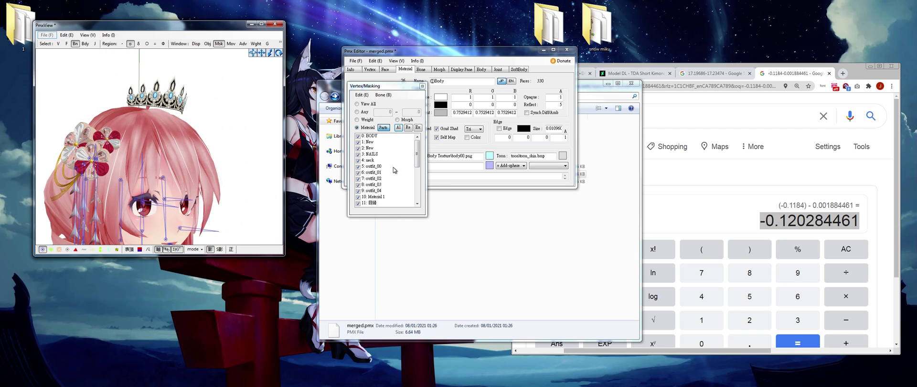
Step: Toggle the outfit materials to find the crown's material, and show only outfit_03 (8)
click(376, 167)
click(375, 173)
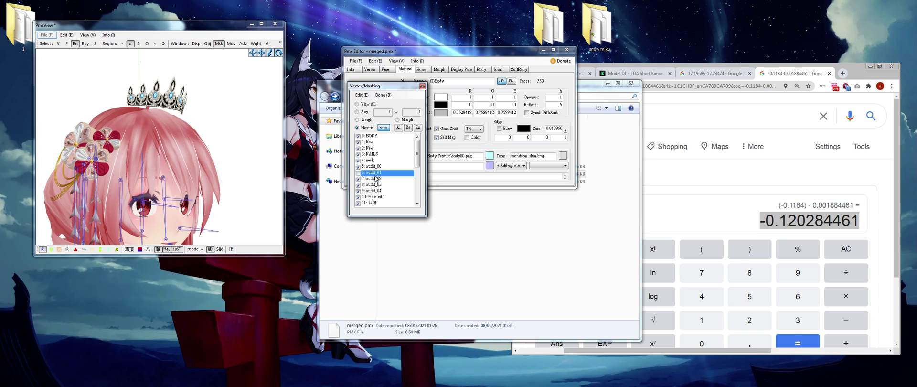
click(377, 180)
click(376, 185)
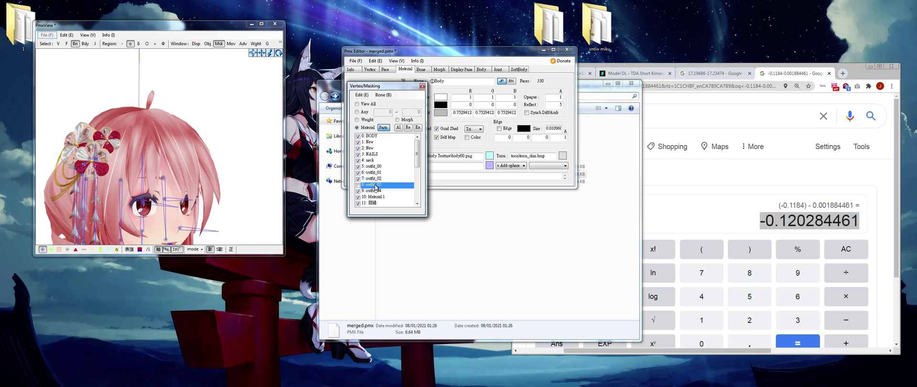
click(407, 127)
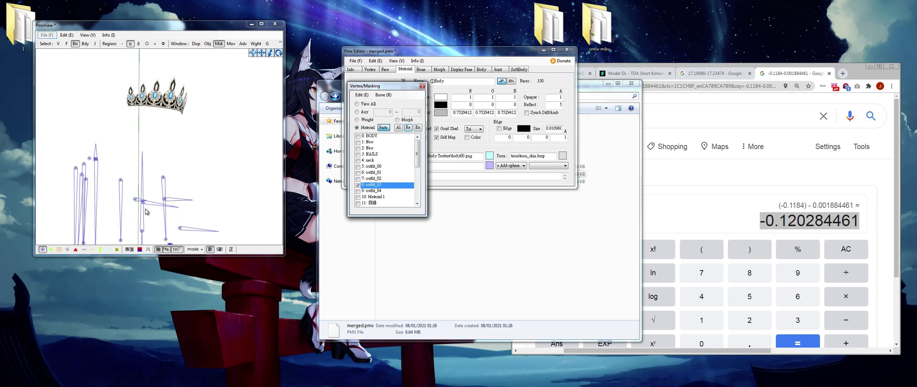
Step: Turn off the bone display and select all of the crown's vertices with vertex-only selection
click(59, 249)
click(49, 250)
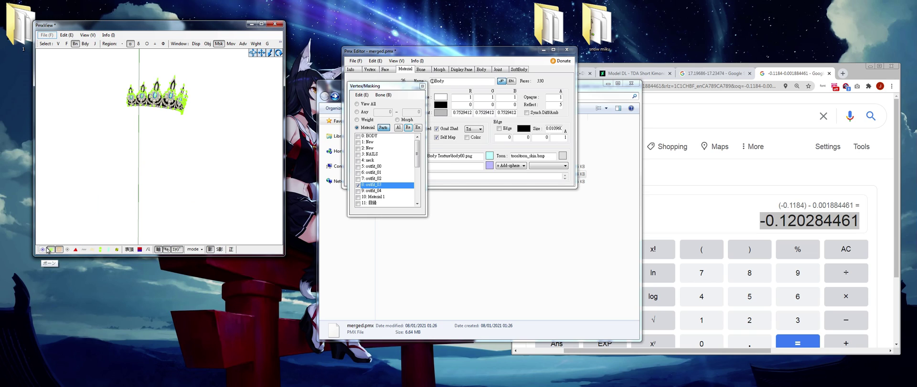
click(49, 250)
click(58, 44)
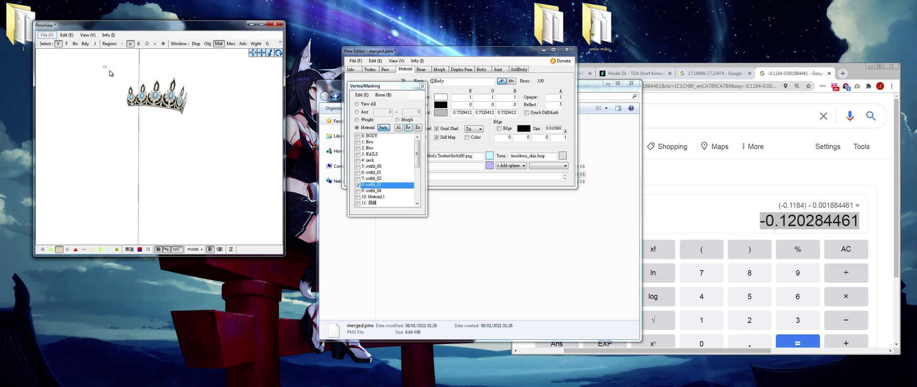
drag(108, 67, 239, 160)
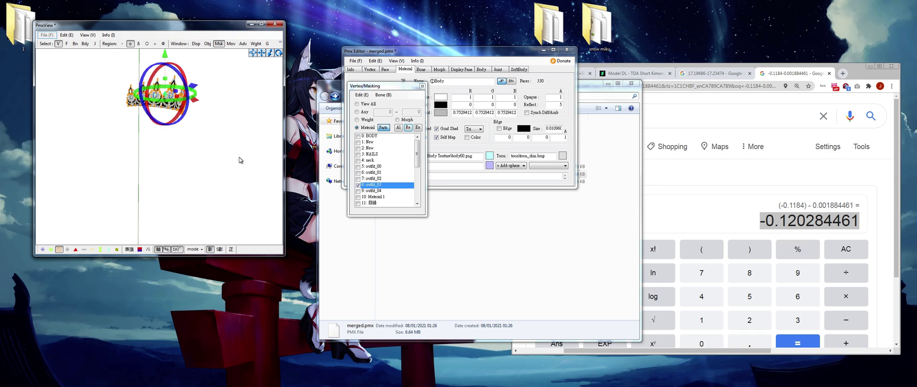
Step: Show all materials again and lower the selected crown vertices slightly onto the top of the hair
click(398, 127)
scroll(233, 91, up, 2)
middle_drag(238, 92, 237, 98)
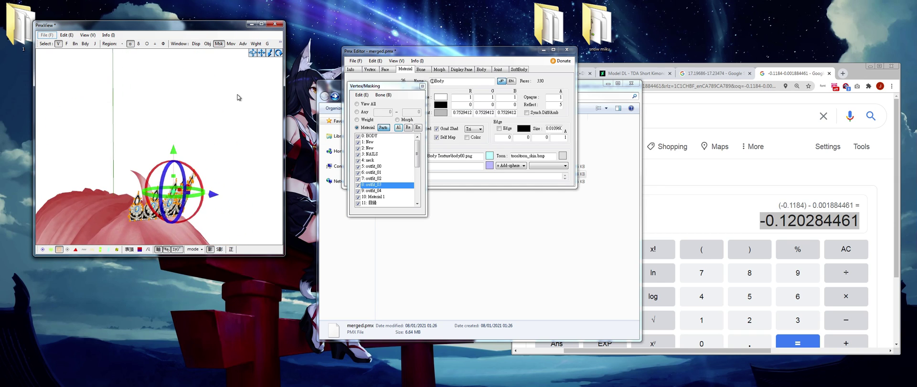
drag(173, 150, 173, 168)
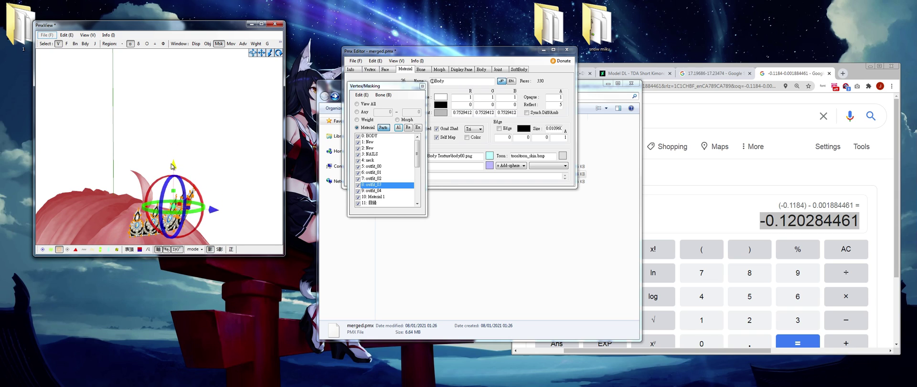
right_drag(173, 167, 232, 188)
scroll(221, 191, down, 6)
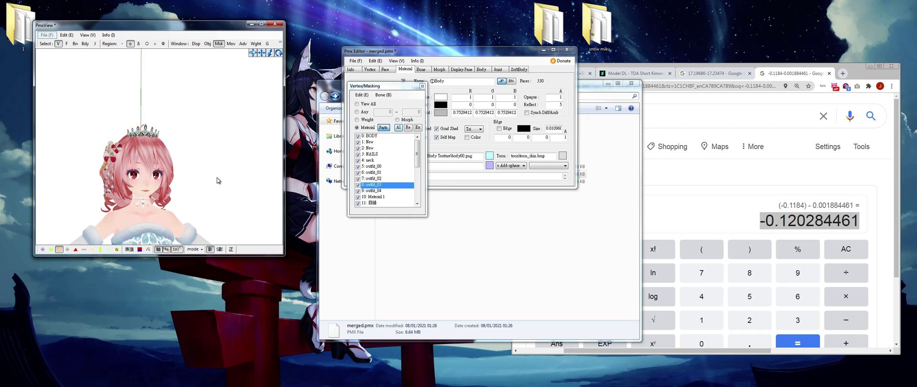
Step: Move the masking window clear of the editor and review the model's morph list through to its last entry
drag(382, 85, 358, 192)
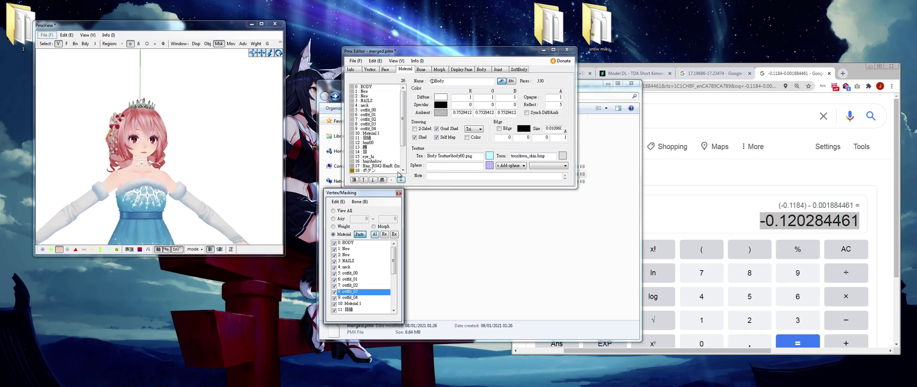
click(421, 69)
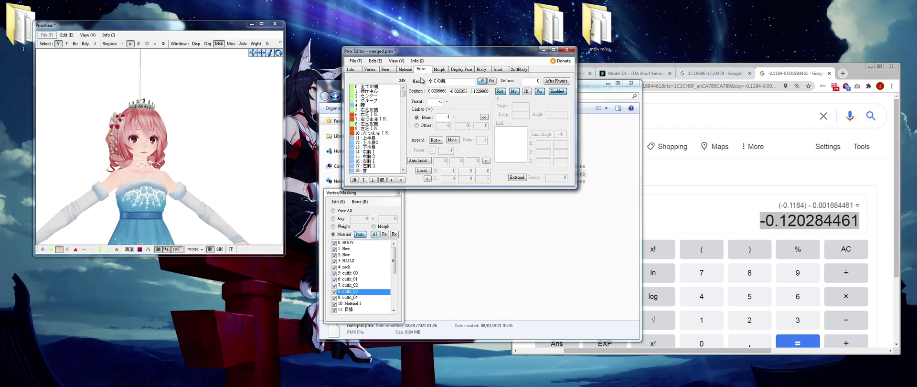
click(438, 69)
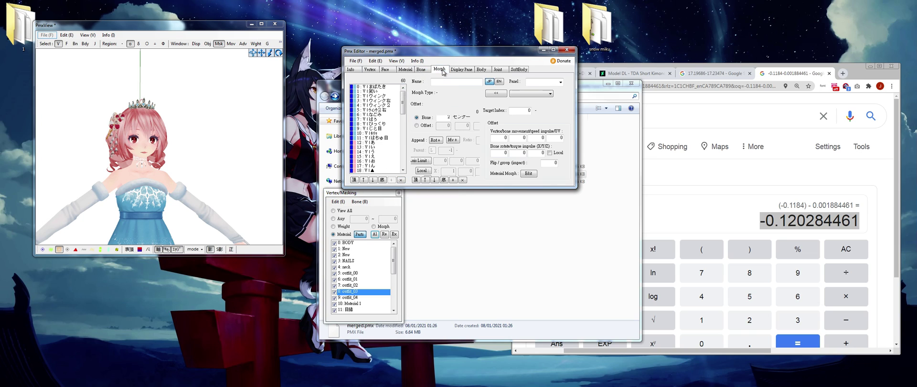
click(390, 91)
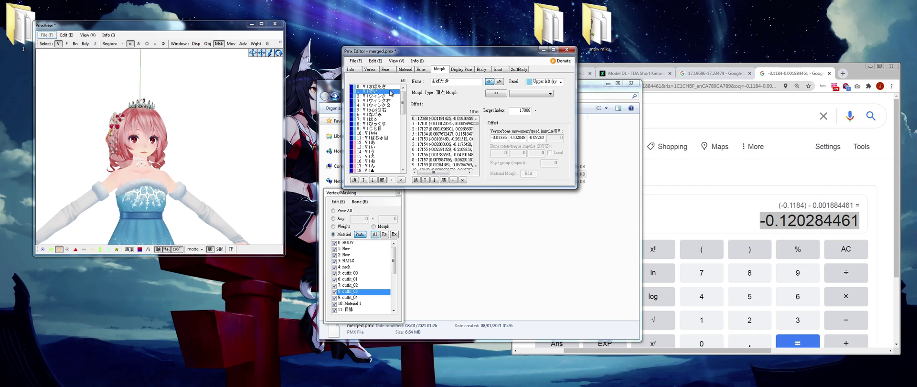
key(Down)
key(Down)
key(Down)
key(Down)
key(Down)
key(Down)
key(Down)
key(Down)
key(Down)
key(Down)
key(Down)
key(Down)
key(Down)
key(Down)
key(Down)
key(Down)
key(Down)
key(Down)
key(Down)
key(Down)
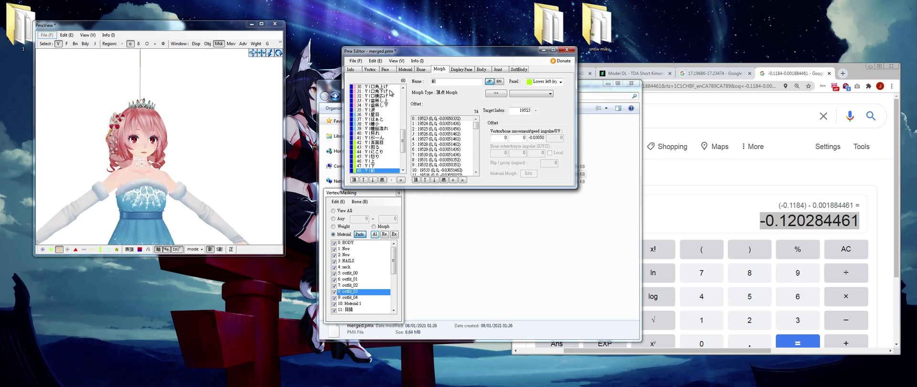
key(Down)
key(Down)
key(Down)
key(Down)
key(Down)
key(Down)
key(Down)
key(Down)
key(Down)
key(Down)
key(Down)
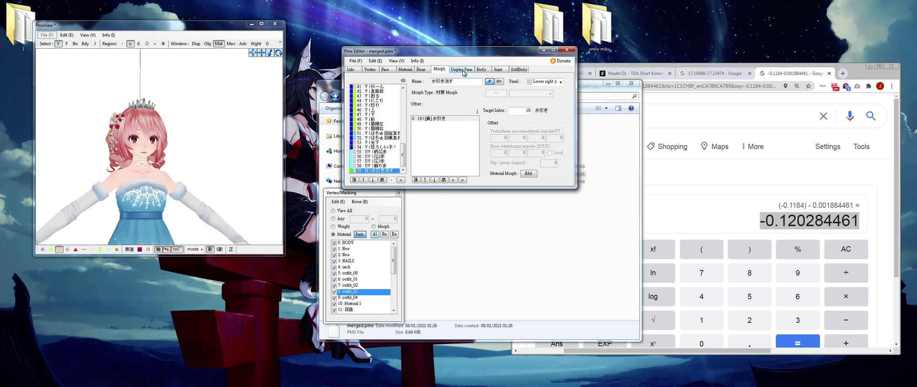
Step: Review the display frames and the bones assigned to them, including ＩＫ, 体(下) and 髪
click(462, 71)
click(391, 96)
click(379, 121)
click(378, 128)
click(377, 124)
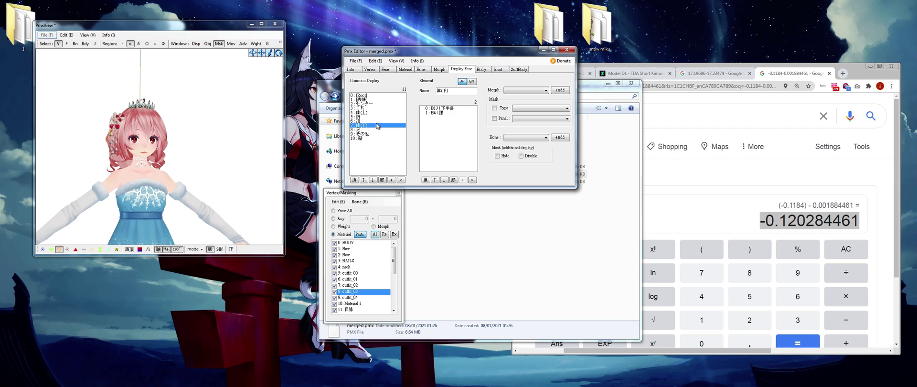
click(383, 99)
click(380, 103)
click(383, 100)
click(374, 108)
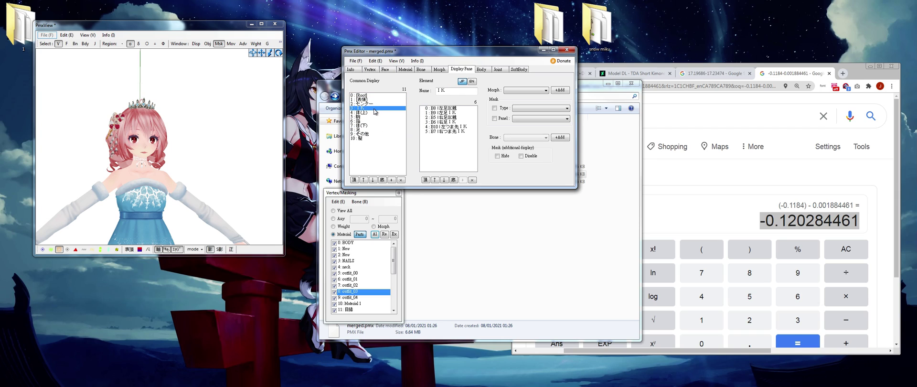
click(375, 121)
click(375, 129)
click(375, 138)
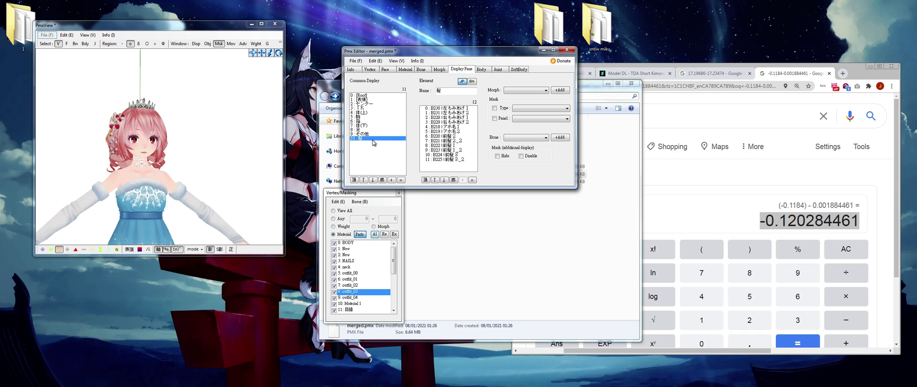
Step: Review the rigid body list, then check the PMX info report for model errors and close it
click(481, 70)
mouse_move(402, 92)
mouse_down()
mouse_move(395, 162)
mouse_move(402, 87)
mouse_up()
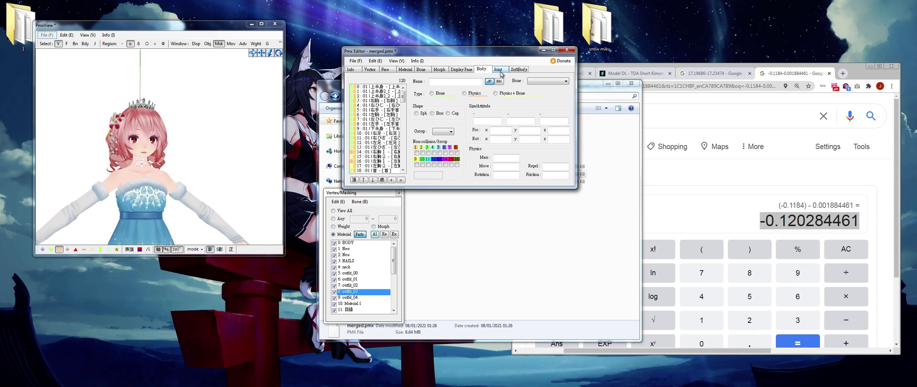
click(355, 62)
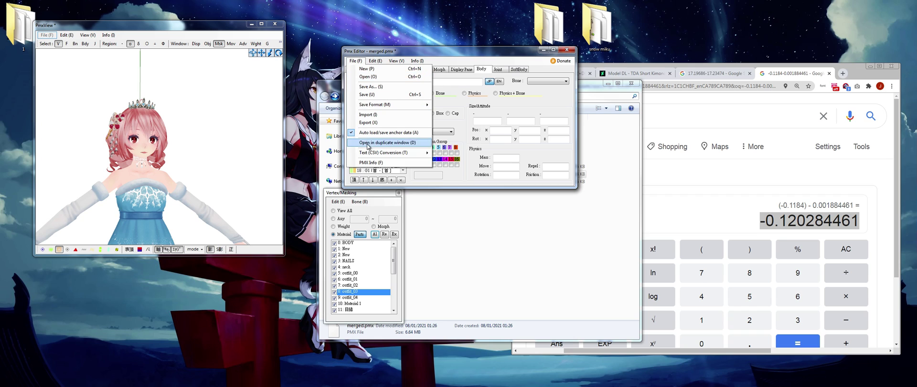
click(366, 161)
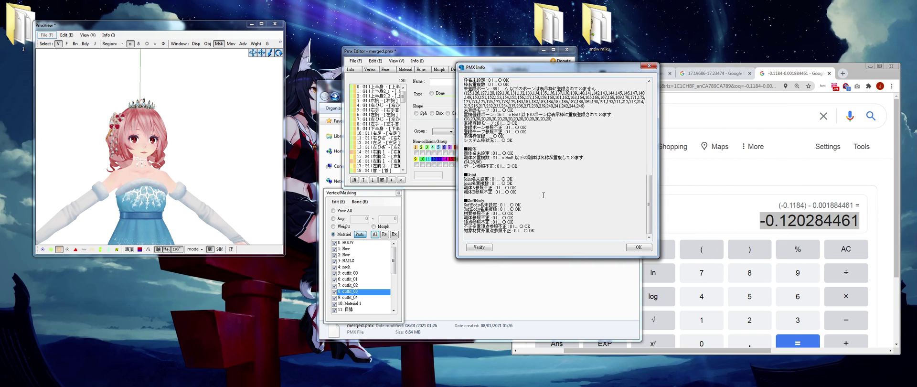
click(639, 247)
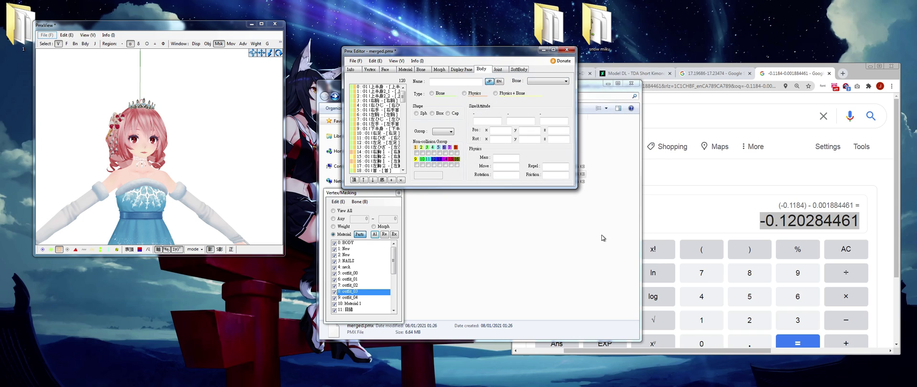
Step: Display the vertices of the whole model, switch the masking to View All and inspect the full figure
scroll(217, 186, up, 2)
scroll(216, 186, down, 5)
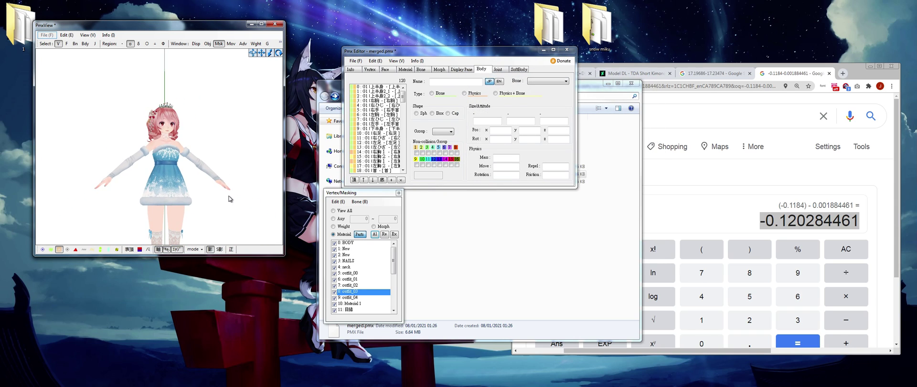
click(51, 248)
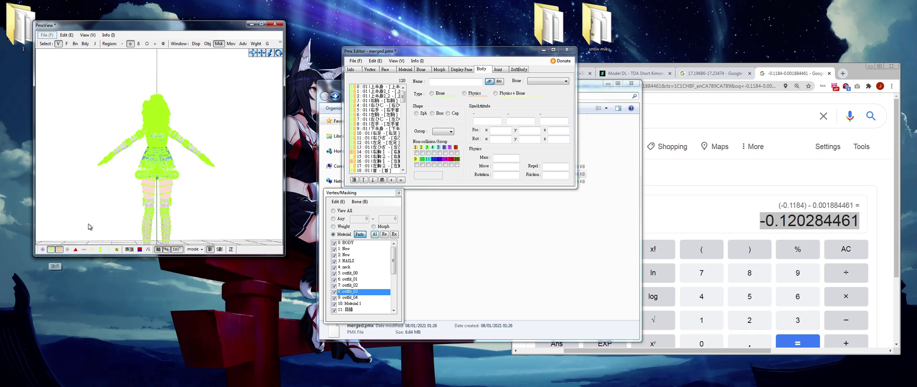
right_drag(216, 162, 217, 166)
click(341, 215)
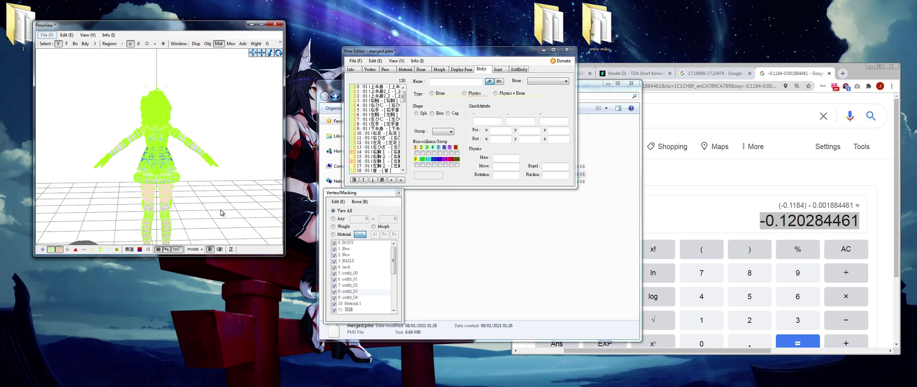
right_drag(210, 210, 220, 212)
scroll(219, 210, up, 3)
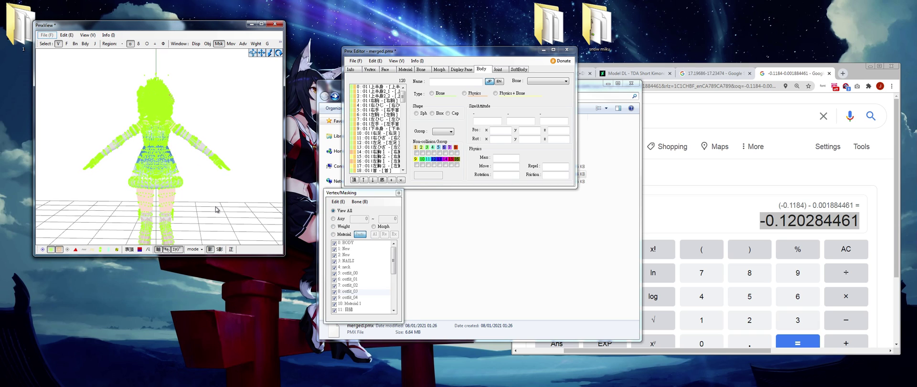
Step: Select the vertices not referenced by any face across the merged model and delete them
click(376, 62)
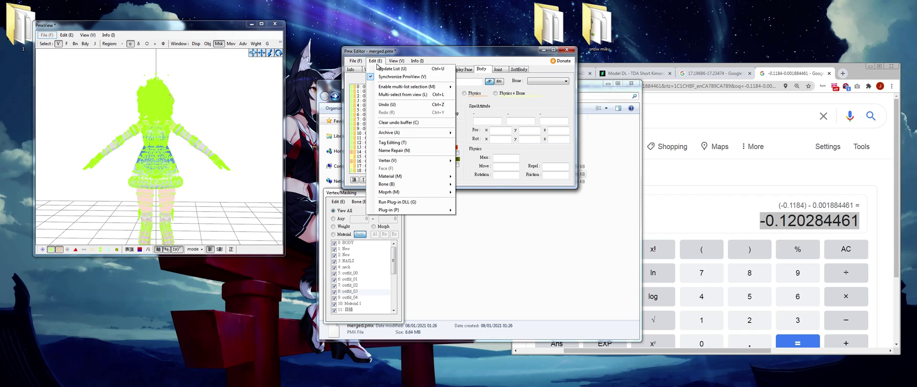
mouse_move(414, 159)
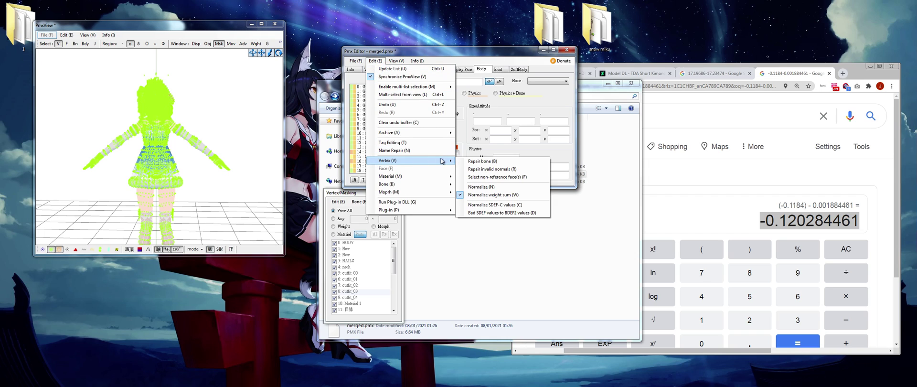
click(482, 177)
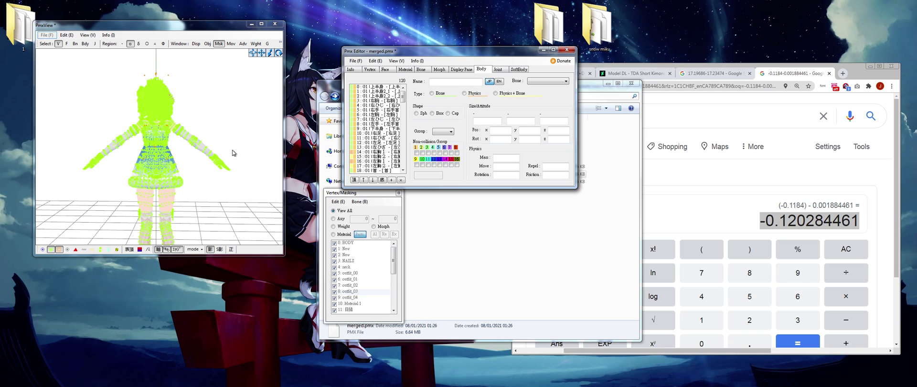
right_drag(233, 152, 229, 139)
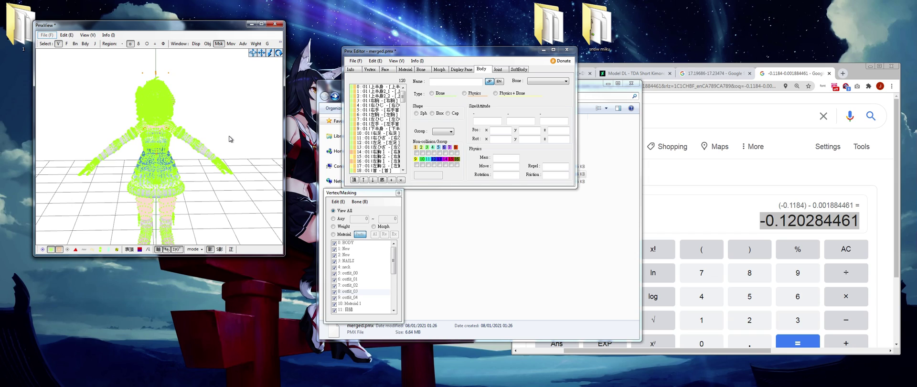
key(Delete)
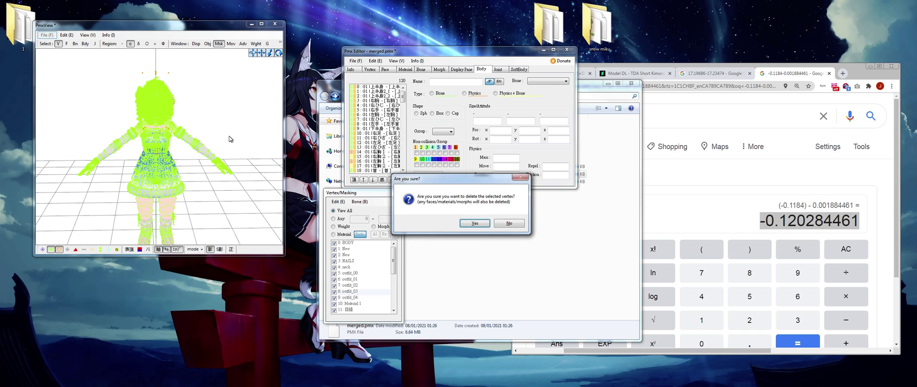
click(472, 223)
right_drag(249, 215, 258, 219)
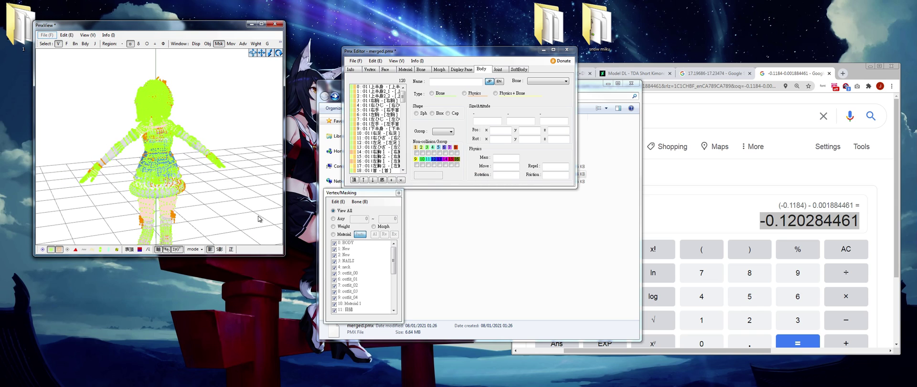
Step: Select all vertices of the merged model and normalize all of their weights
scroll(258, 218, up, 4)
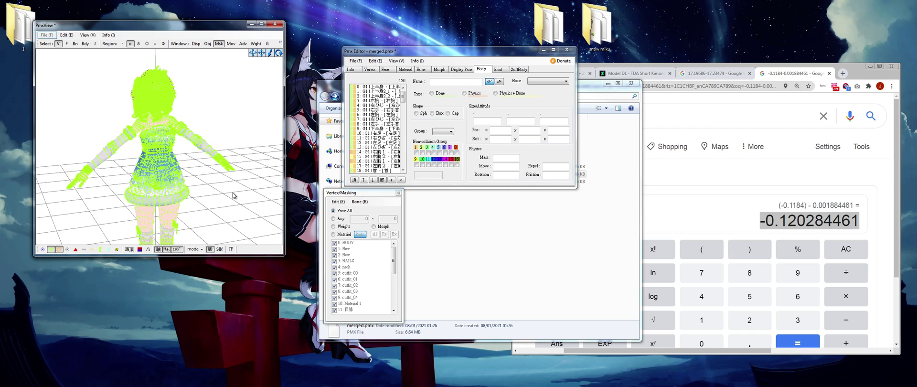
scroll(233, 195, up, 5)
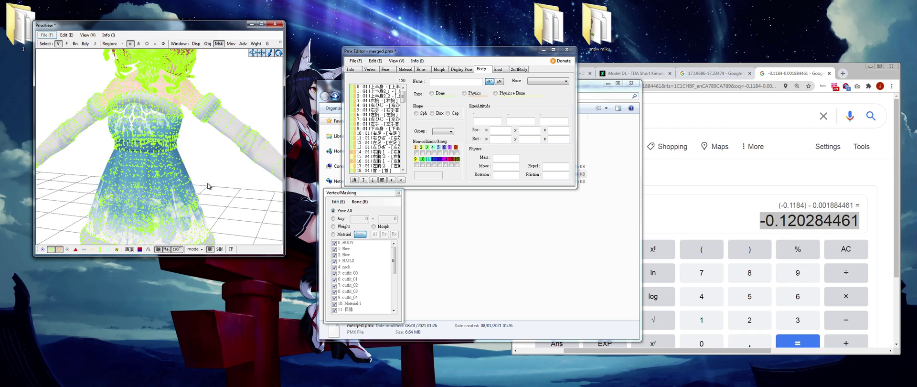
right_drag(208, 183, 219, 181)
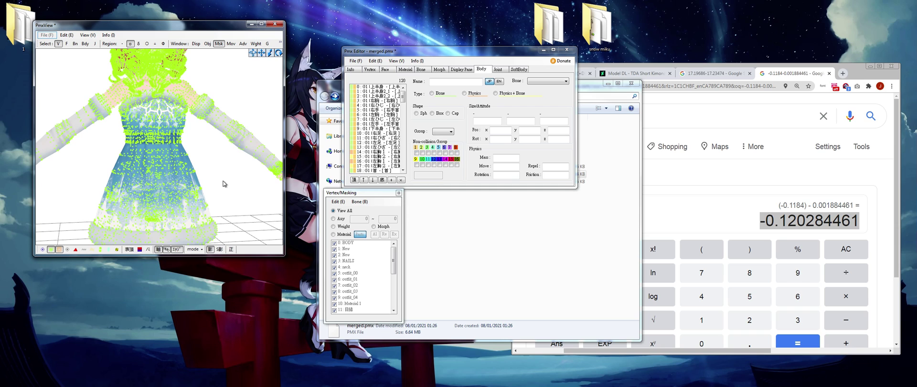
scroll(228, 185, down, 8)
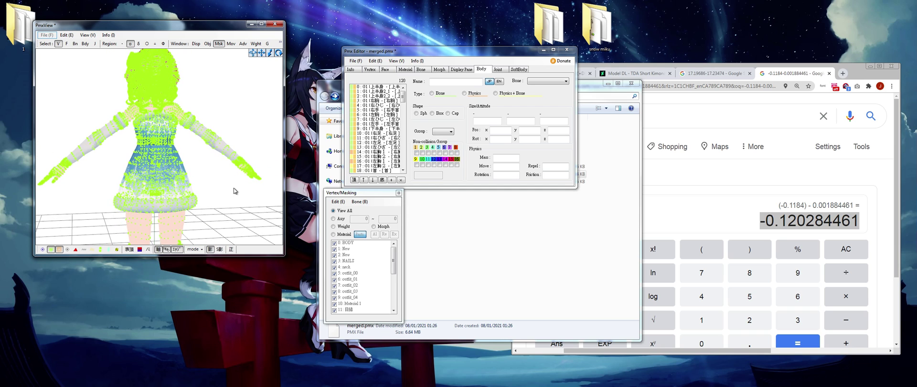
scroll(225, 189, down, 3)
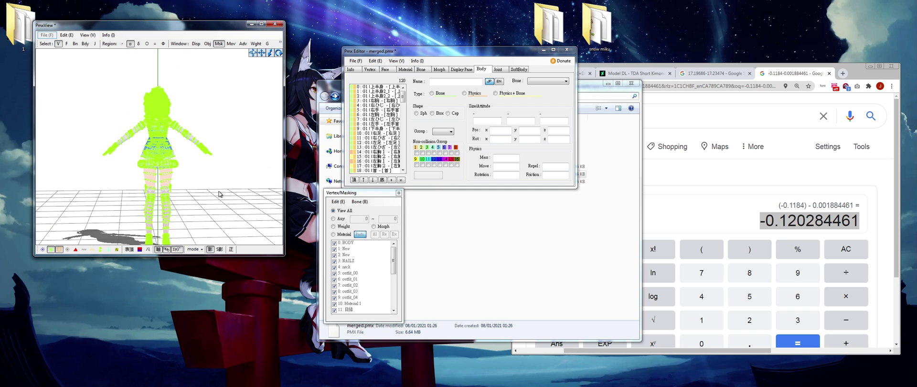
key(ctrl+a)
click(371, 59)
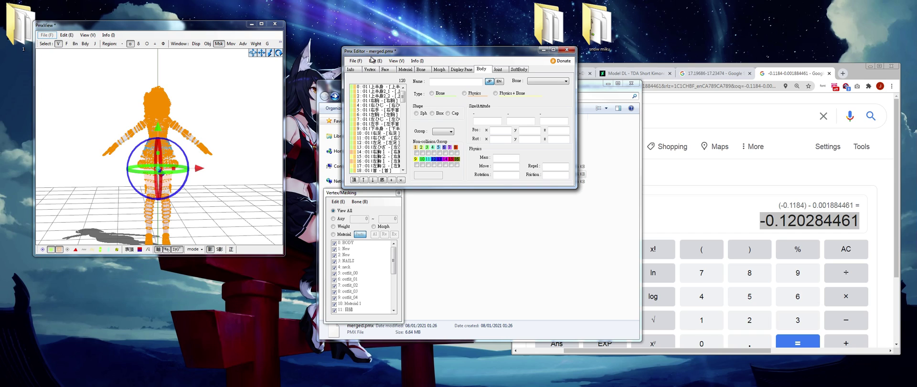
click(374, 62)
mouse_move(451, 162)
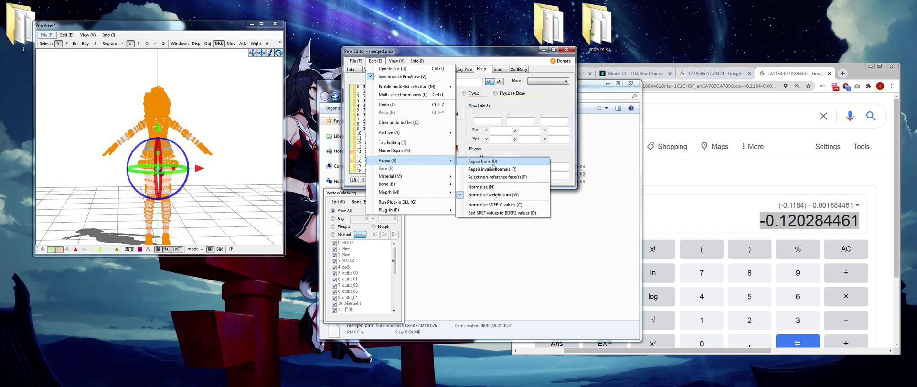
click(495, 194)
click(471, 223)
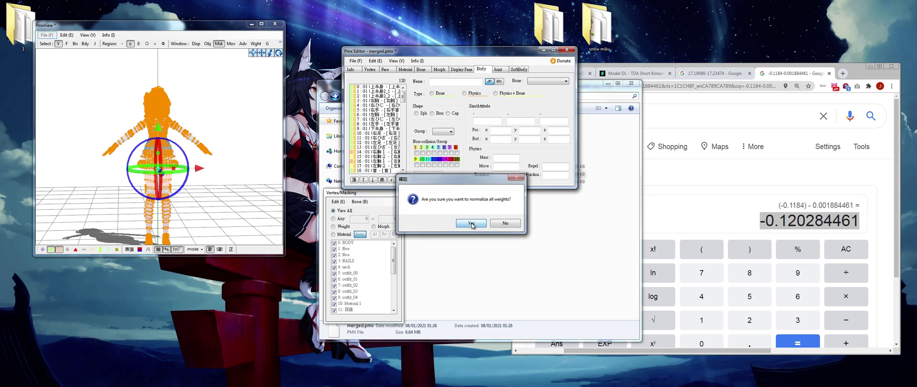
click(468, 221)
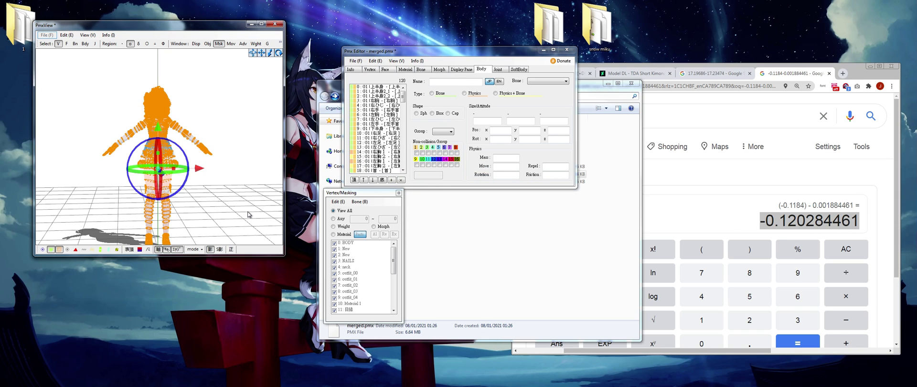
right_drag(197, 218, 229, 209)
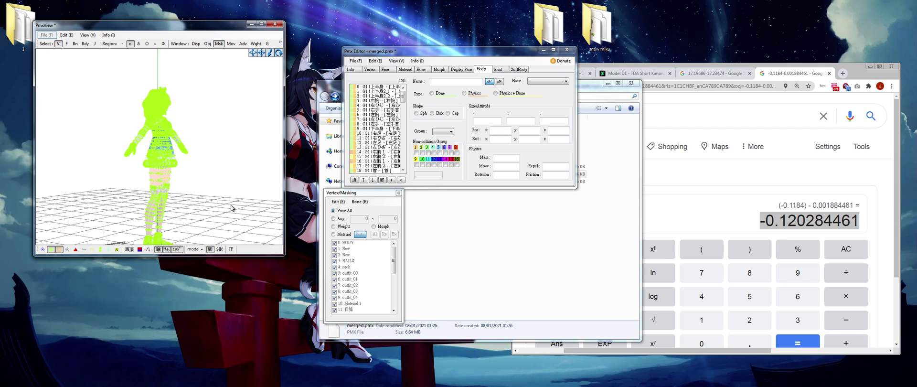
scroll(233, 205, up, 4)
middle_drag(233, 202, 229, 183)
right_drag(229, 184, 213, 183)
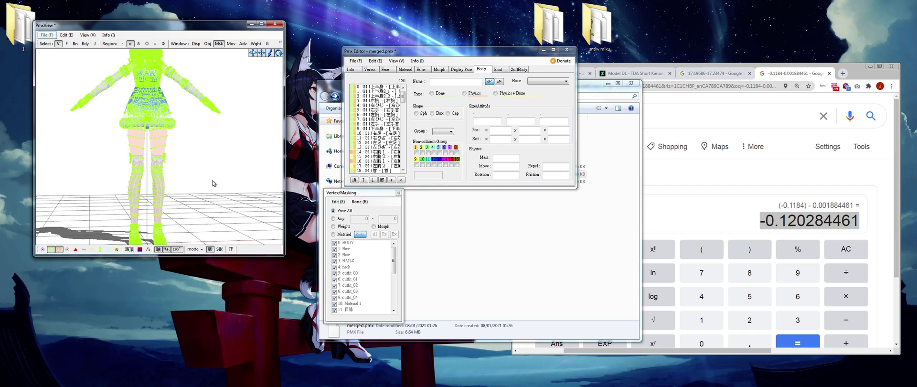
scroll(213, 183, down, 1)
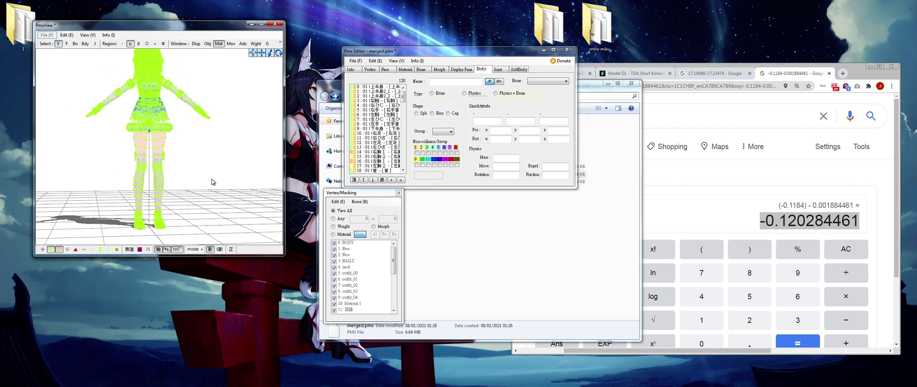
Step: Change the model's name in the info settings to "Snow Princess Teto", leaving the credit comment as it is
click(351, 70)
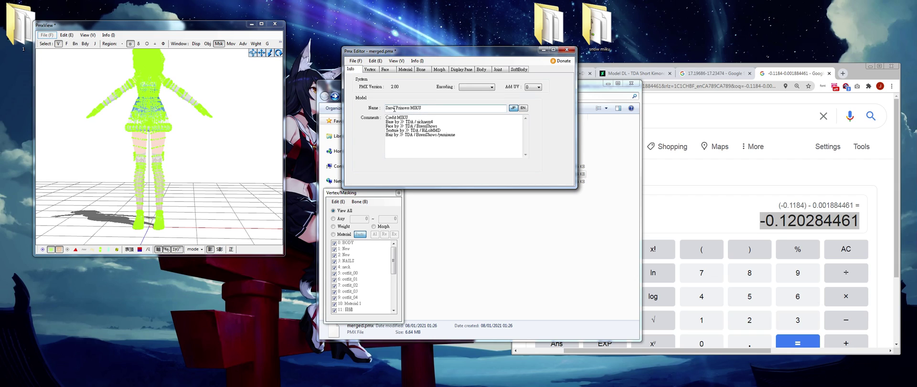
drag(410, 108, 505, 106)
text(Teto)
drag(481, 137, 479, 132)
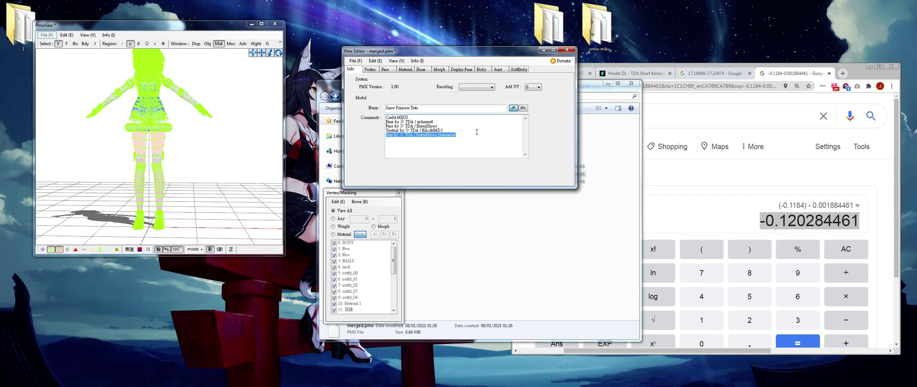
click(481, 132)
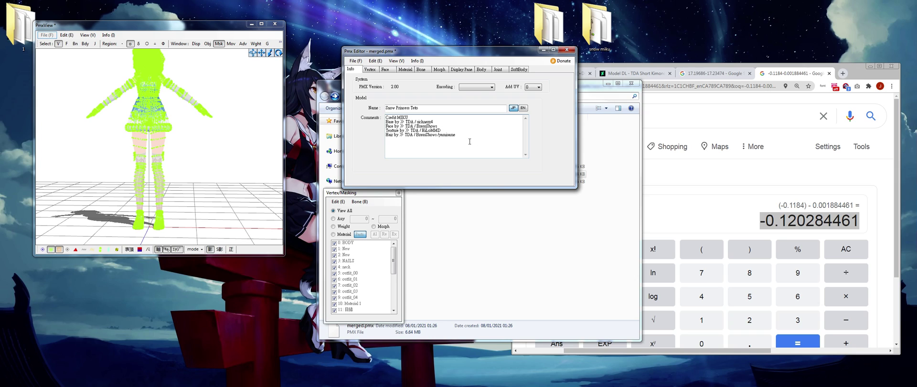
mouse_move(469, 141)
mouse_down()
mouse_move(410, 119)
mouse_move(479, 135)
mouse_up()
Step: Save the merged model as a new PMX file named "snow princess teto" in the same folder
key(ctrl+shift+s)
text(s)
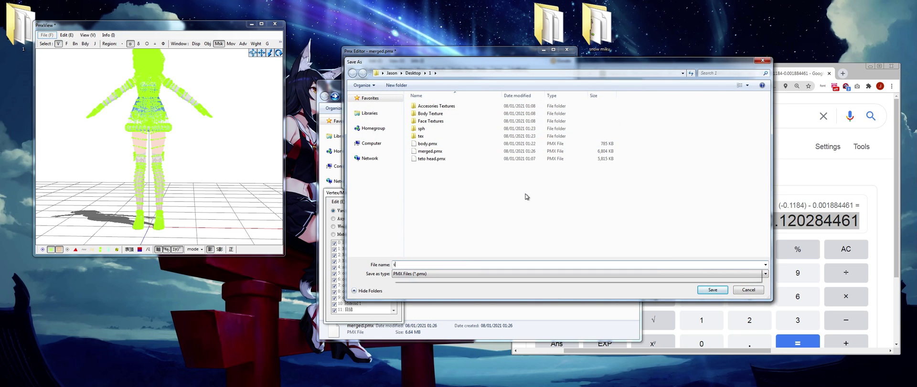
text(now princess tet)
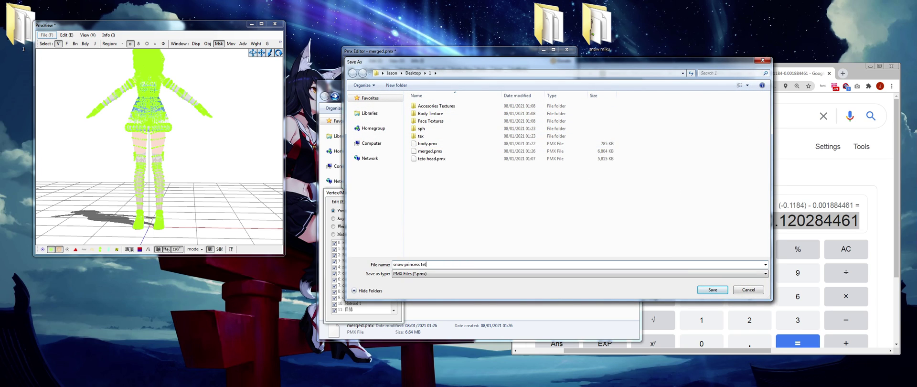
text(o)
key(Return)
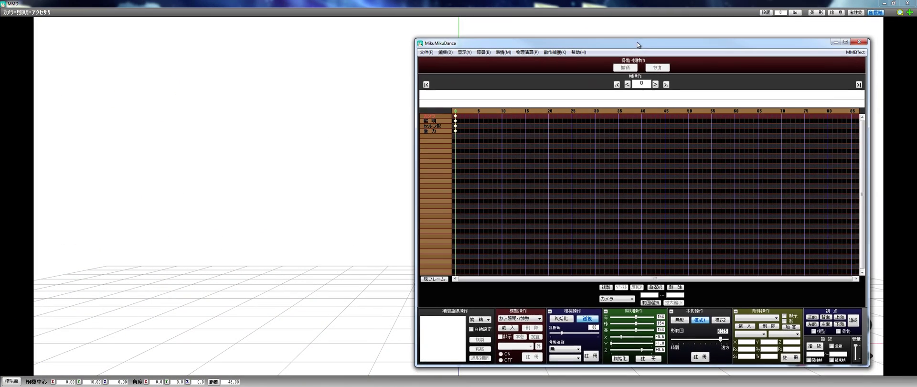
Step: Switch to MikuMikuDance, load snow princess teto.pmx into the empty scene and choose a physics simulation mode
drag(638, 45, 638, 45)
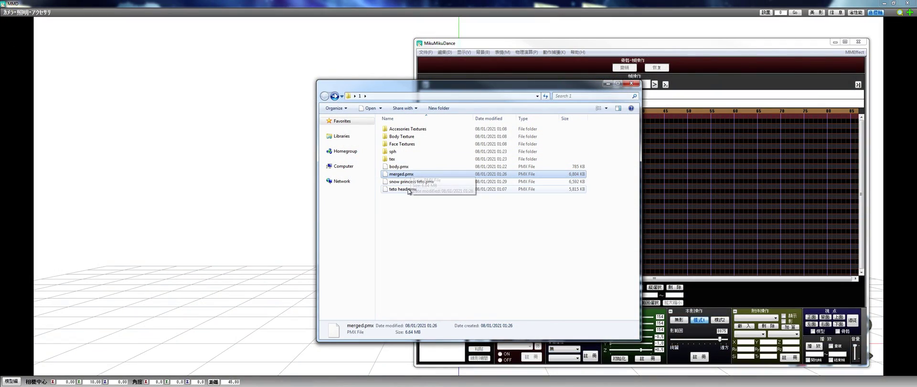
drag(406, 182, 713, 163)
click(459, 229)
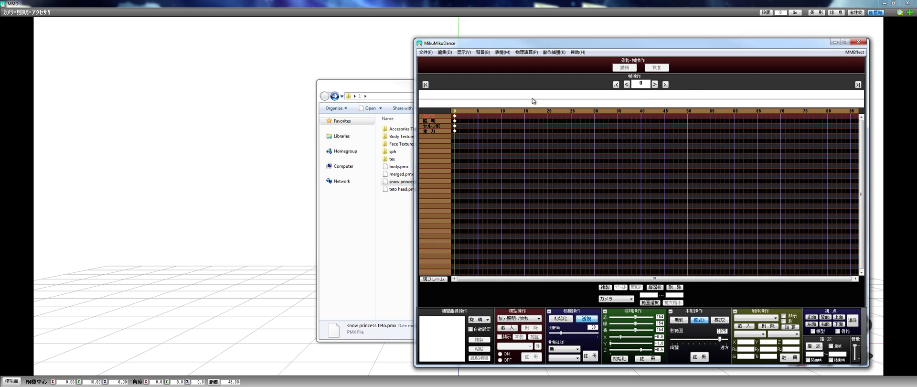
click(528, 54)
click(526, 68)
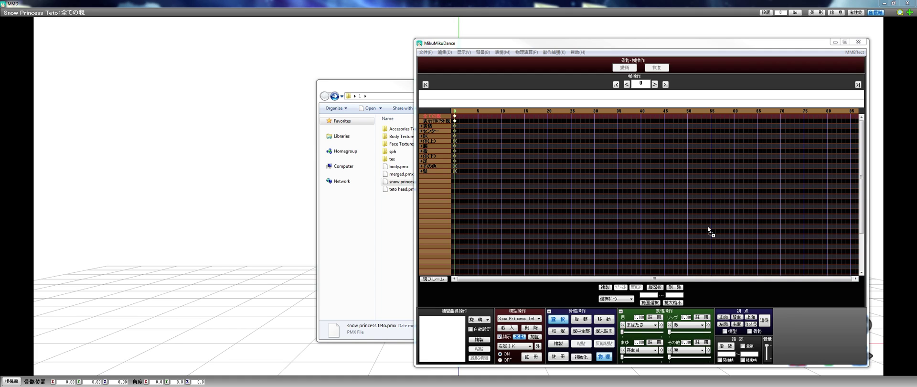
Step: Apply a motion to the Snow Princess Teto model and play it with the control window moved clear of the view
drag(708, 229, 534, 202)
click(456, 225)
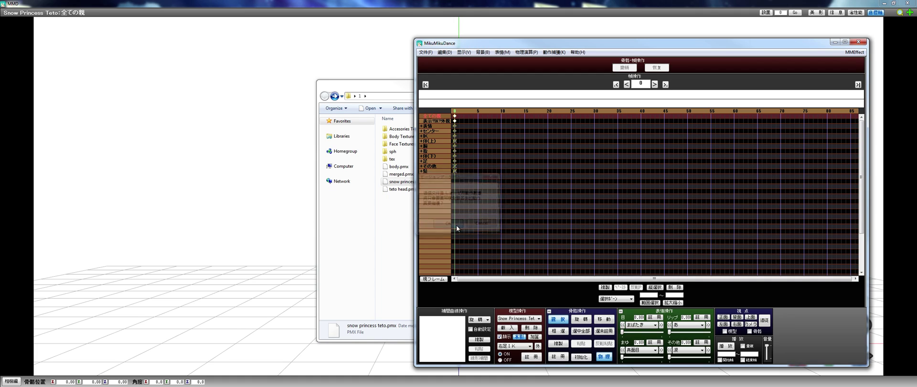
click(588, 37)
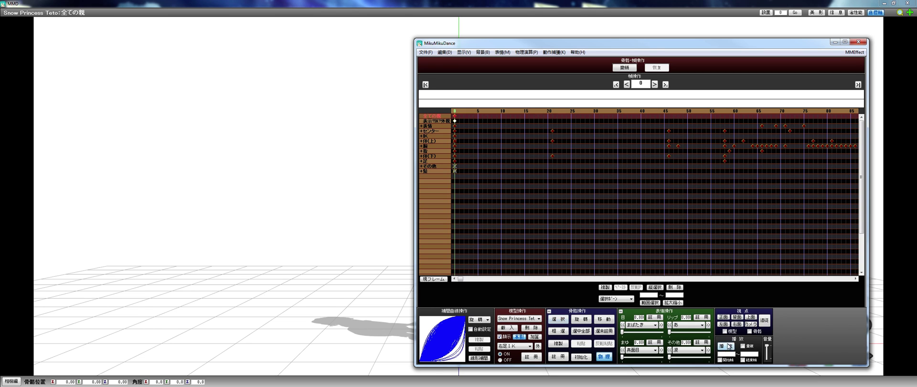
drag(691, 45, 916, 26)
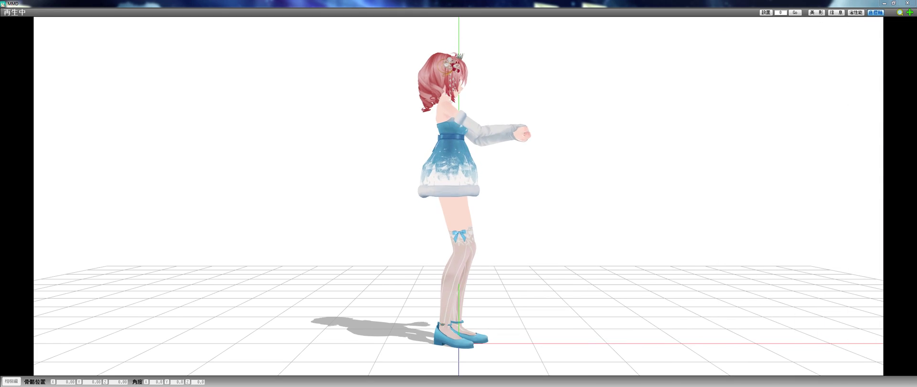